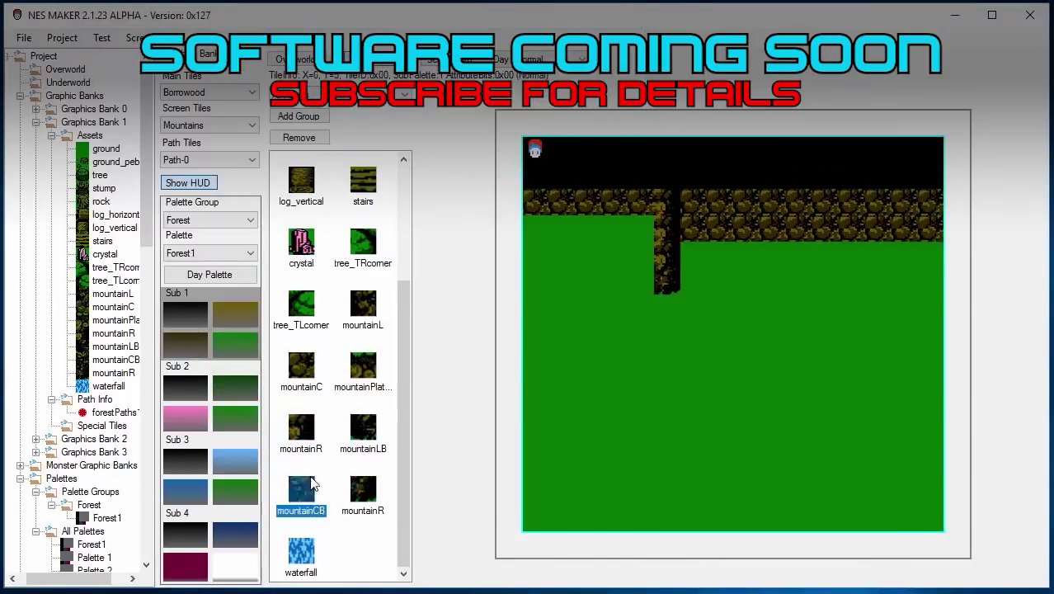
# Place two more trees on the forest map and export a test run with F5
pyautogui.click(904, 314)
pyautogui.click(552, 388)
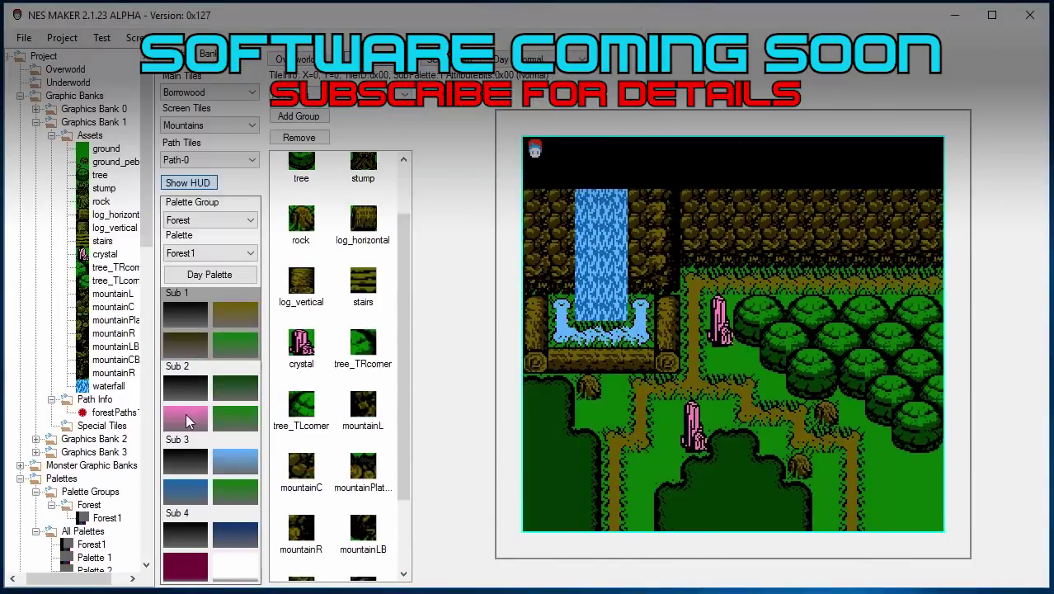
pyautogui.press('F5')
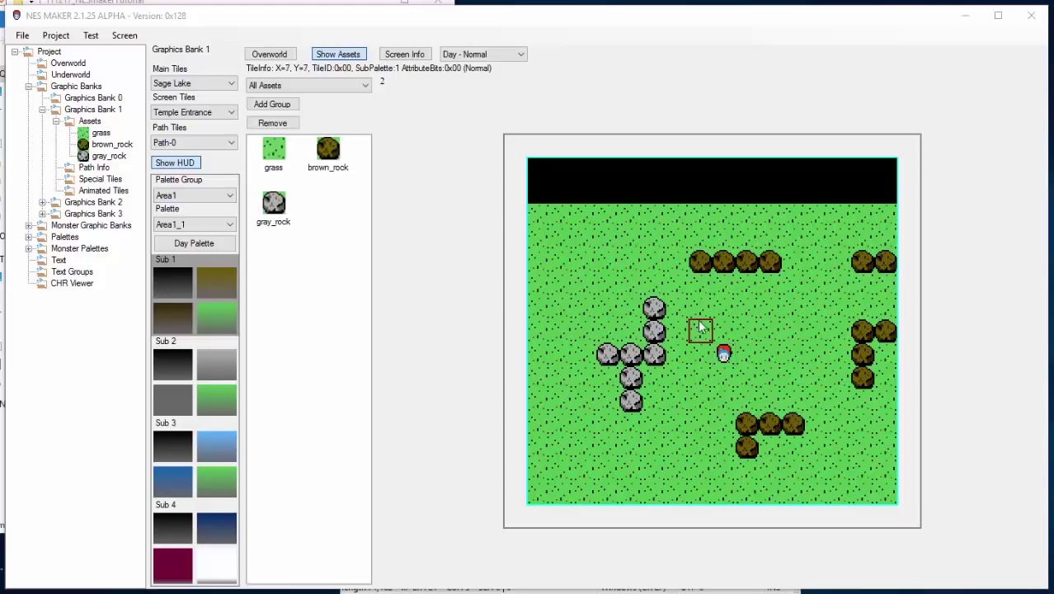
# Recolour the brown rock tile grey with the Sub 2 palette and rename it 'spikes'
pyautogui.doubleClick(723, 352)
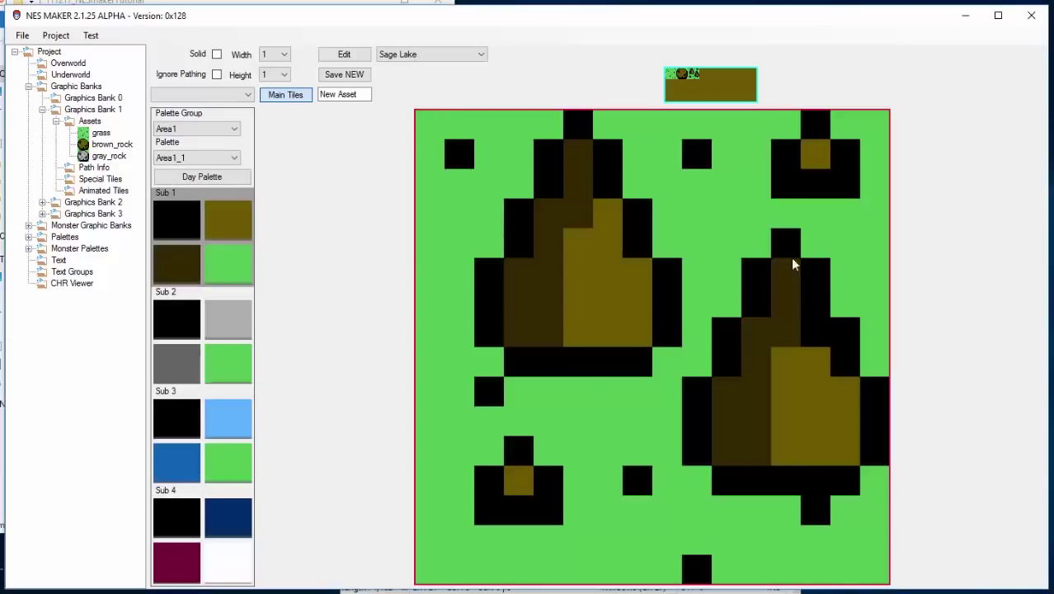
pyautogui.click(329, 57)
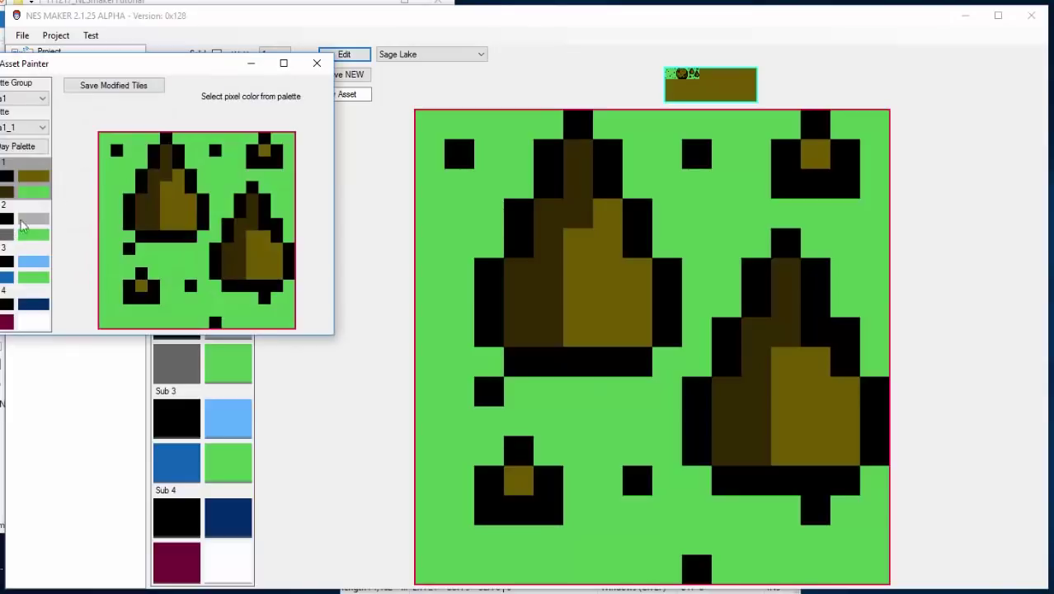
pyautogui.click(317, 63)
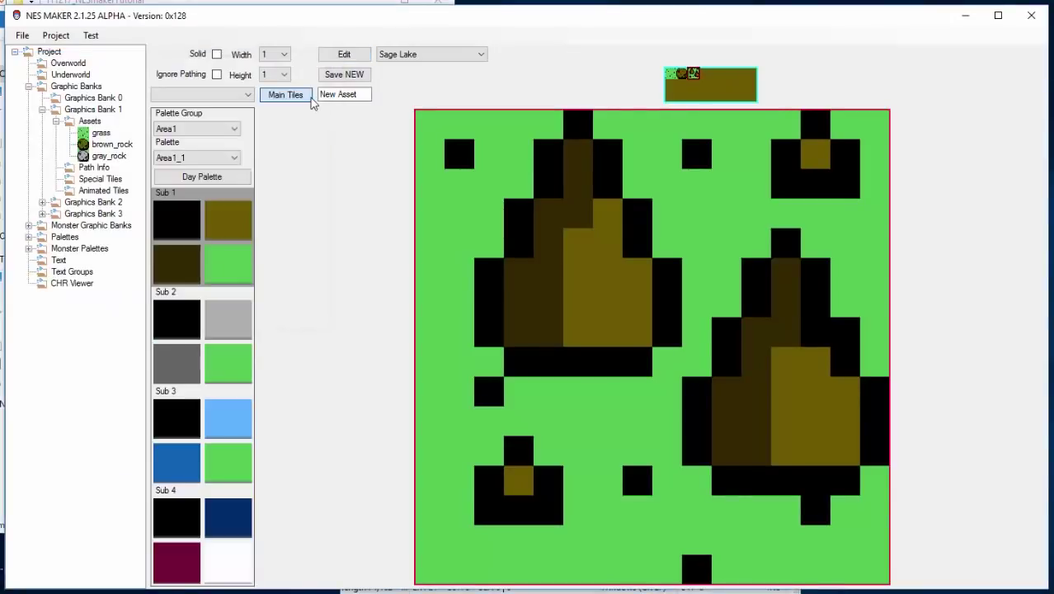
pyautogui.click(175, 323)
pyautogui.moveTo(360, 94); pyautogui.dragTo(282, 82)
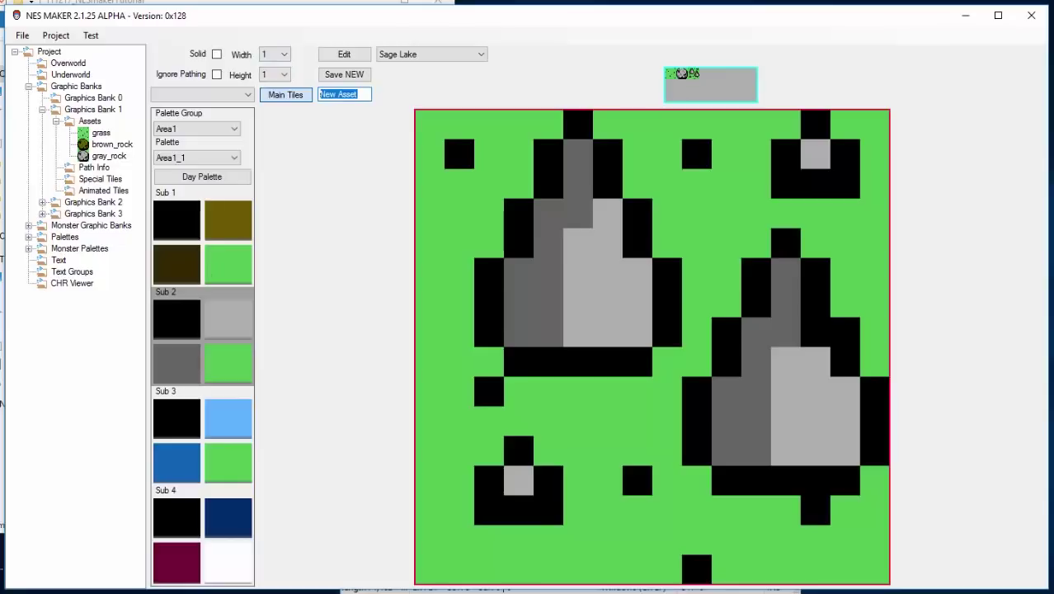
pyautogui.write('spikes')
# Set the spikes tile's behaviour type to Hurt and save it as a new asset
pyautogui.click(248, 95)
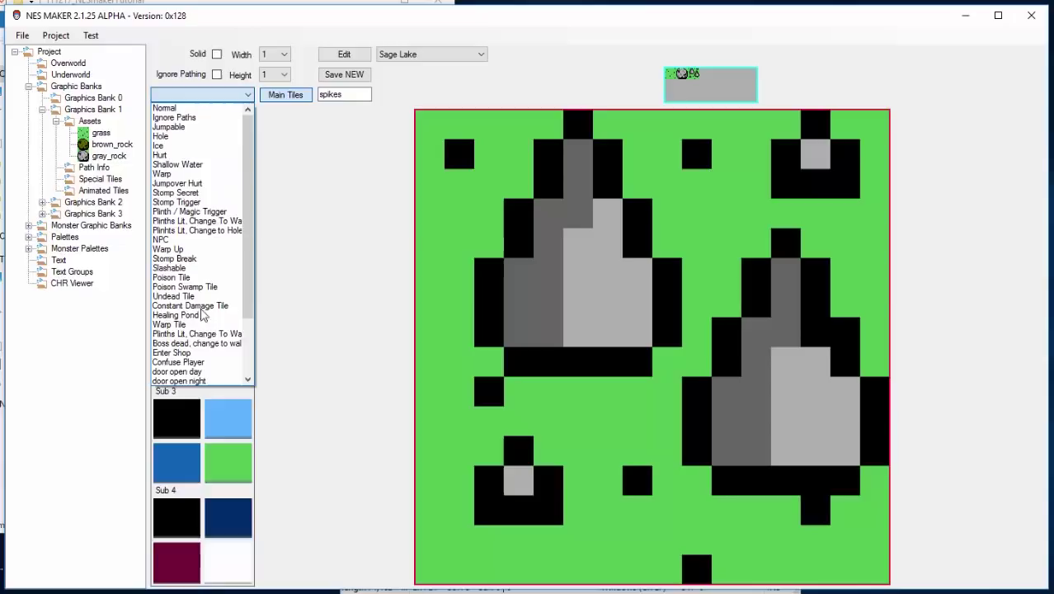
pyautogui.moveTo(248, 203); pyautogui.dragTo(249, 165)
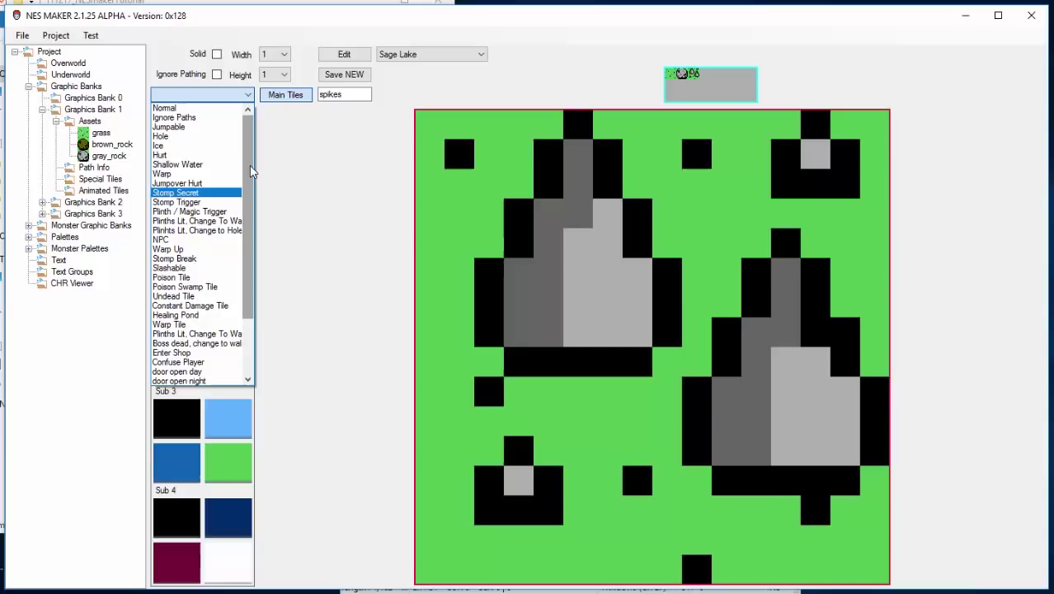
pyautogui.moveTo(251, 170); pyautogui.dragTo(252, 192)
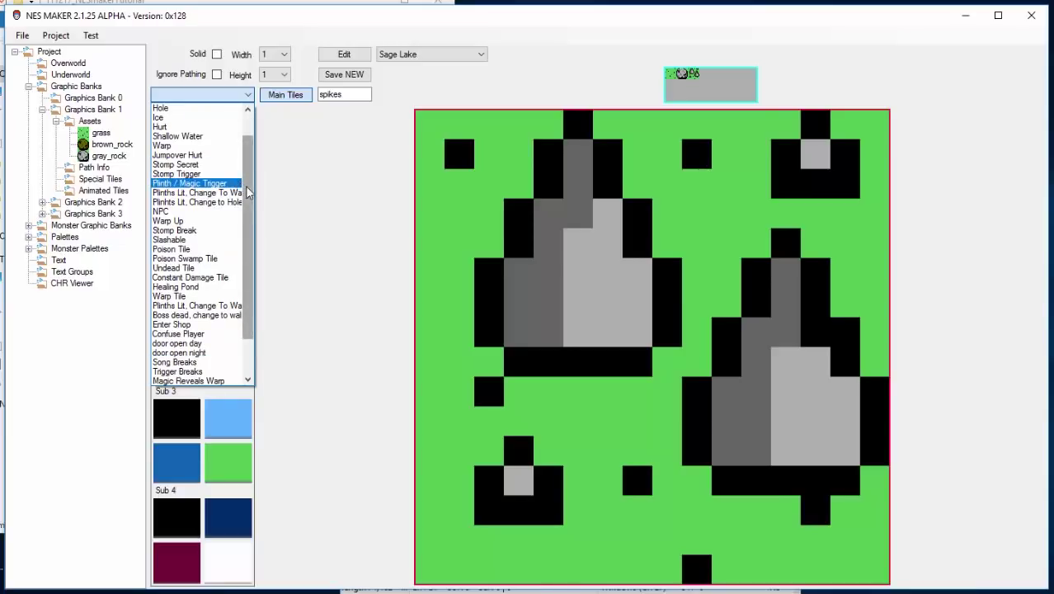
pyautogui.moveTo(247, 190); pyautogui.dragTo(252, 168)
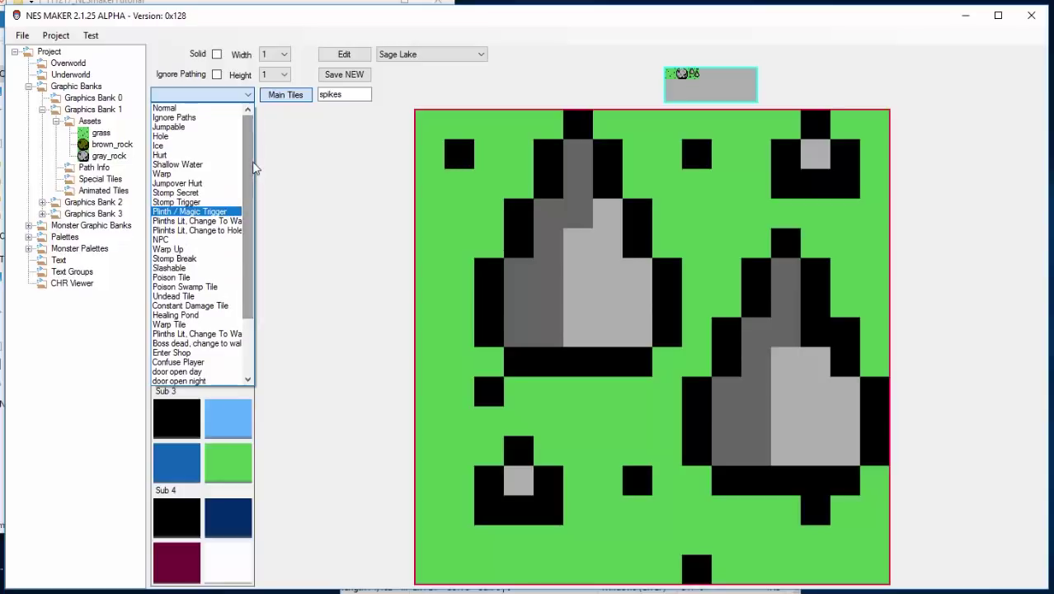
pyautogui.scroll(-1, 254, 167)
pyautogui.scroll(1, 261, 139)
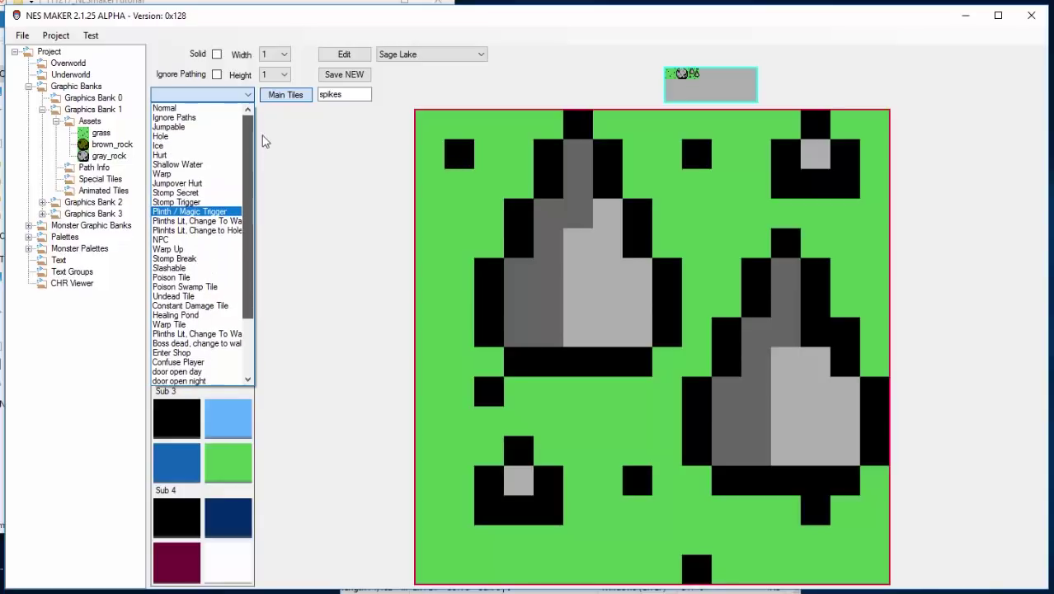
pyautogui.click(169, 155)
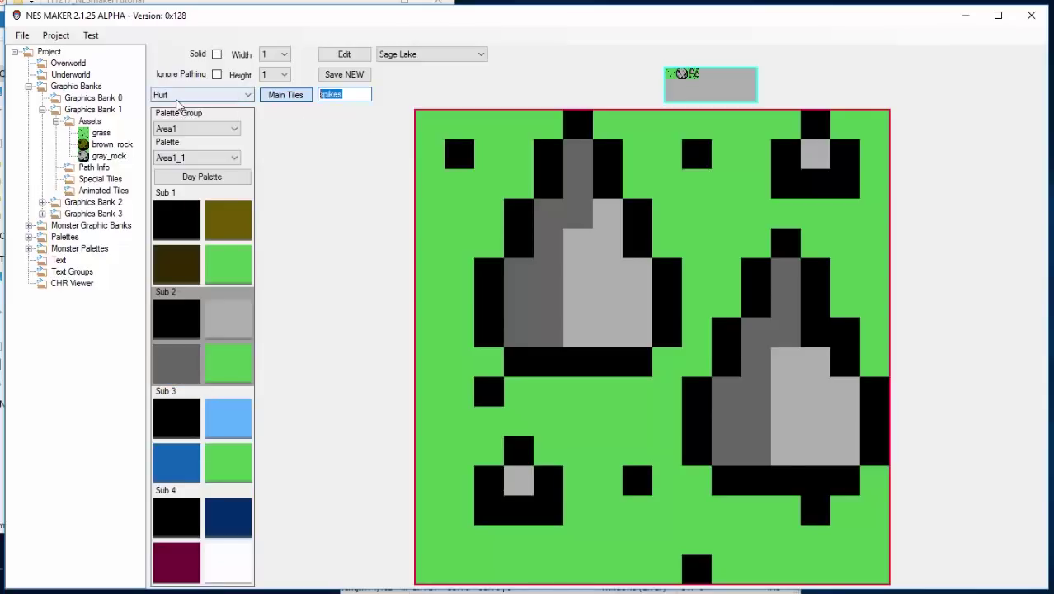
pyautogui.click(359, 83)
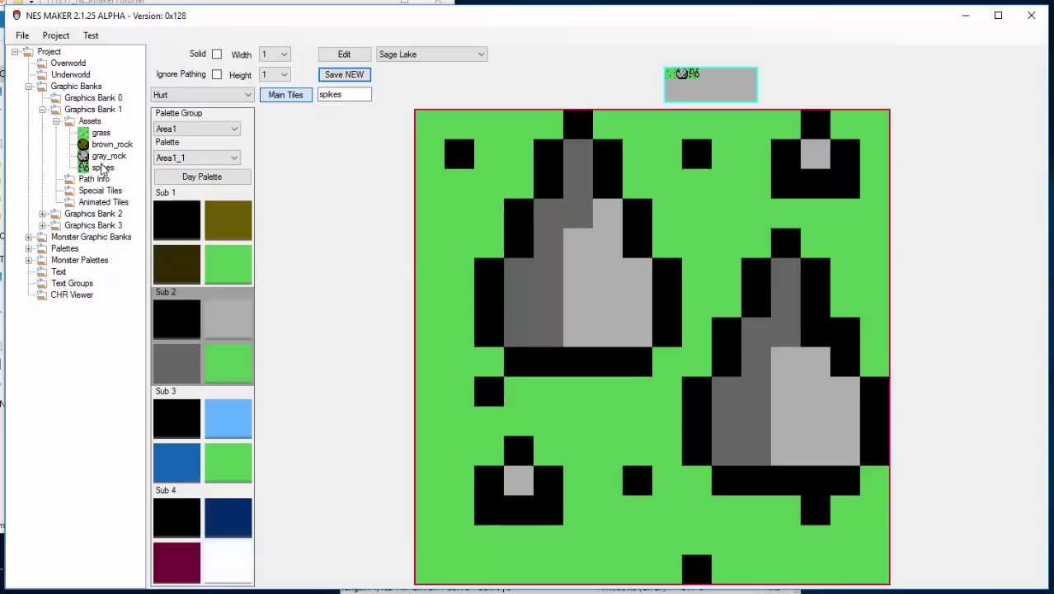
# Open the Sage Lake screen from the Overworld map and select the spikes tile
pyautogui.click(73, 65)
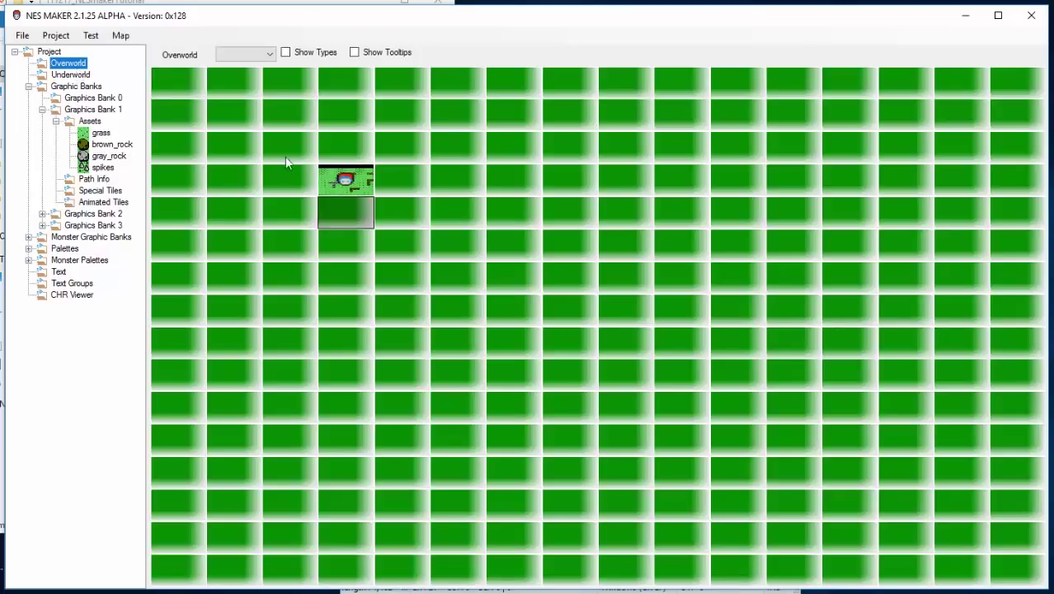
pyautogui.doubleClick(344, 180)
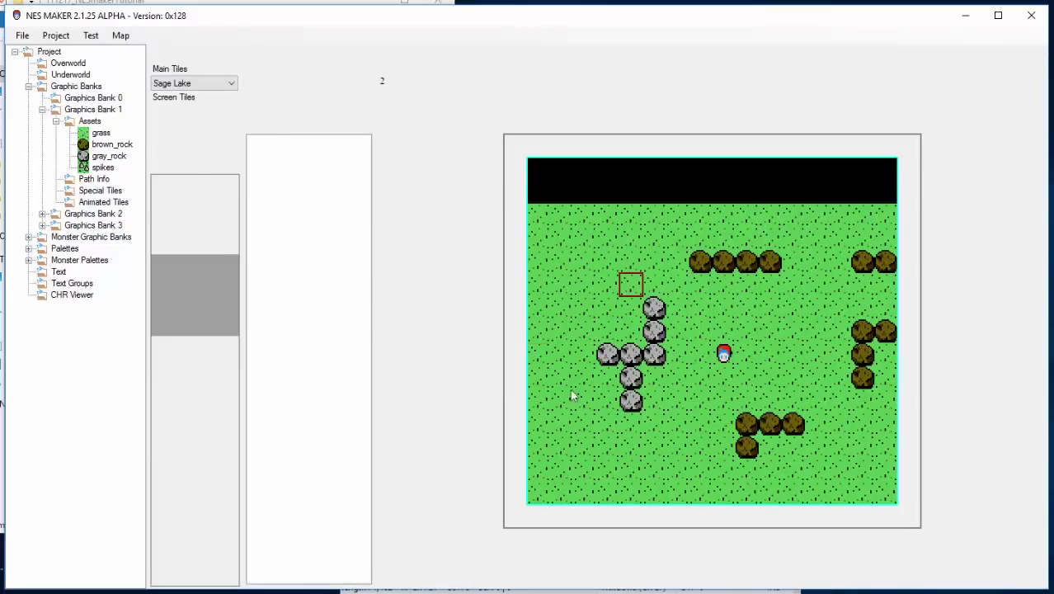
pyautogui.click(323, 221)
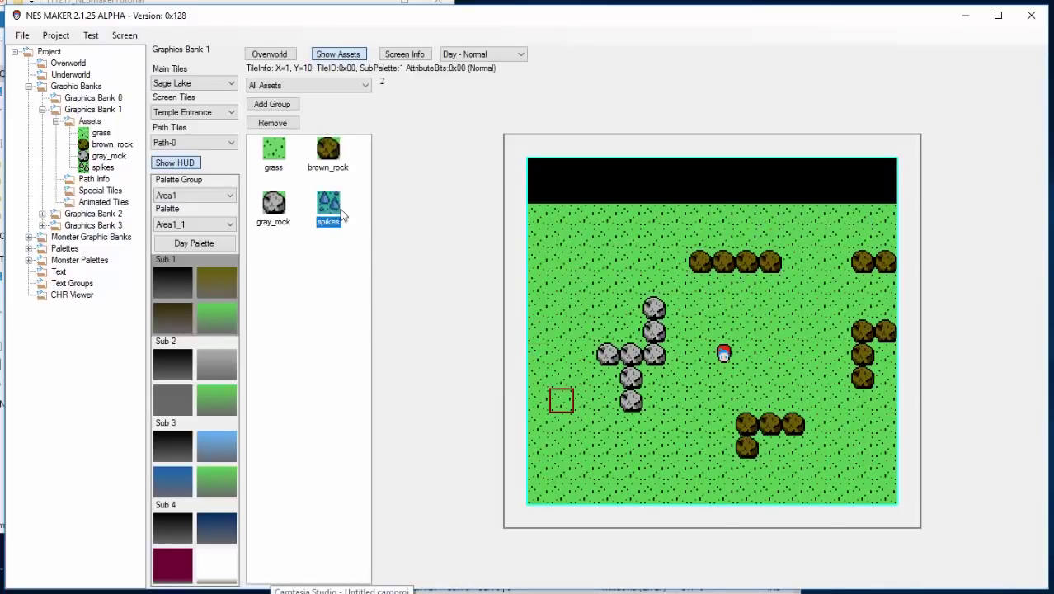
# Paint a spikes row right of the lower gray rock and spikes beside the brown rocks
pyautogui.click(674, 434)
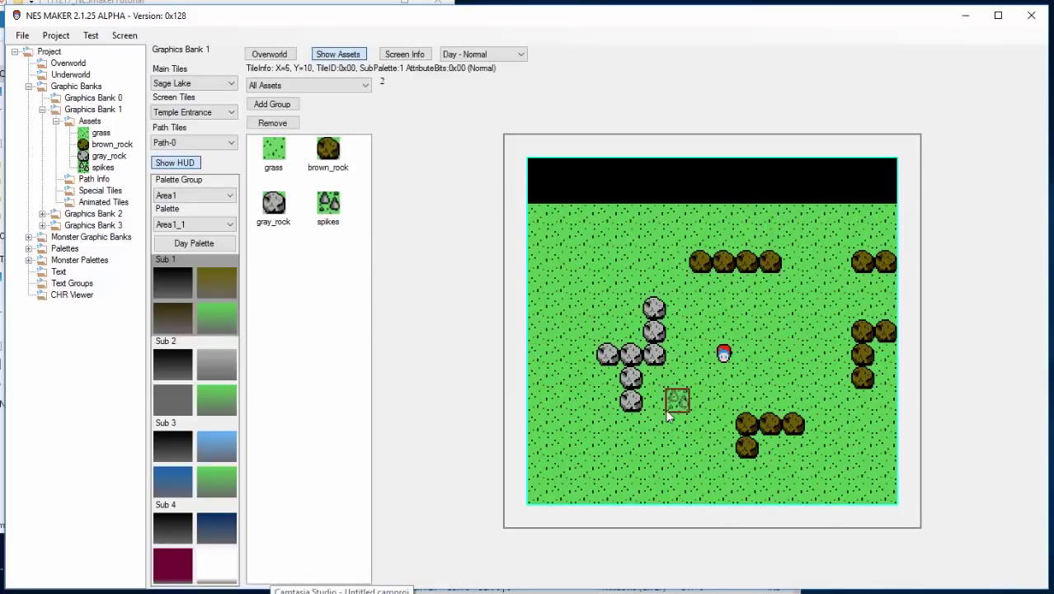
pyautogui.click(661, 407)
pyautogui.click(700, 403)
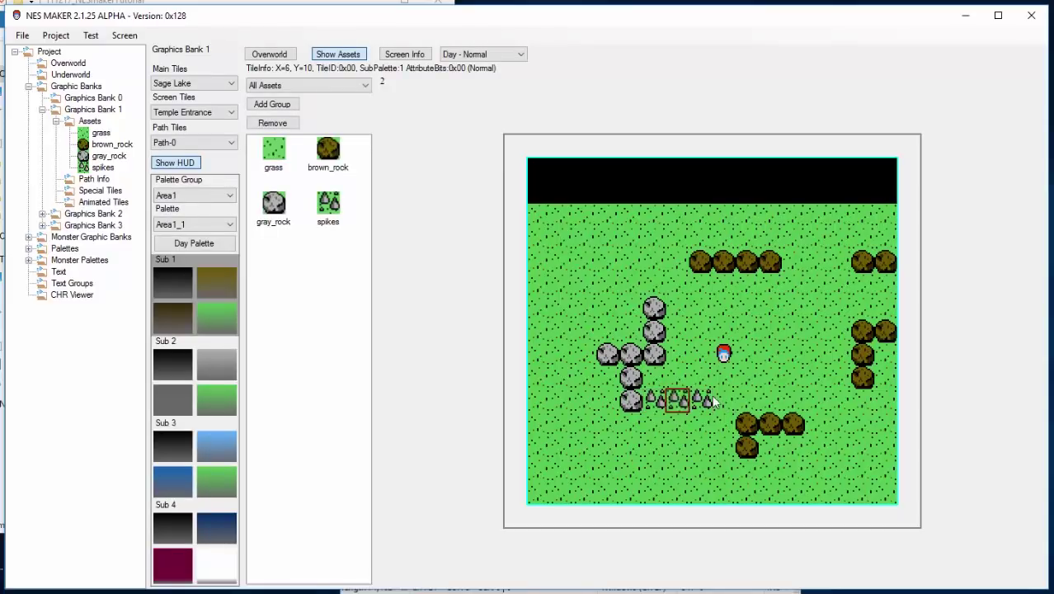
pyautogui.click(684, 407)
pyautogui.click(723, 402)
pyautogui.click(796, 403)
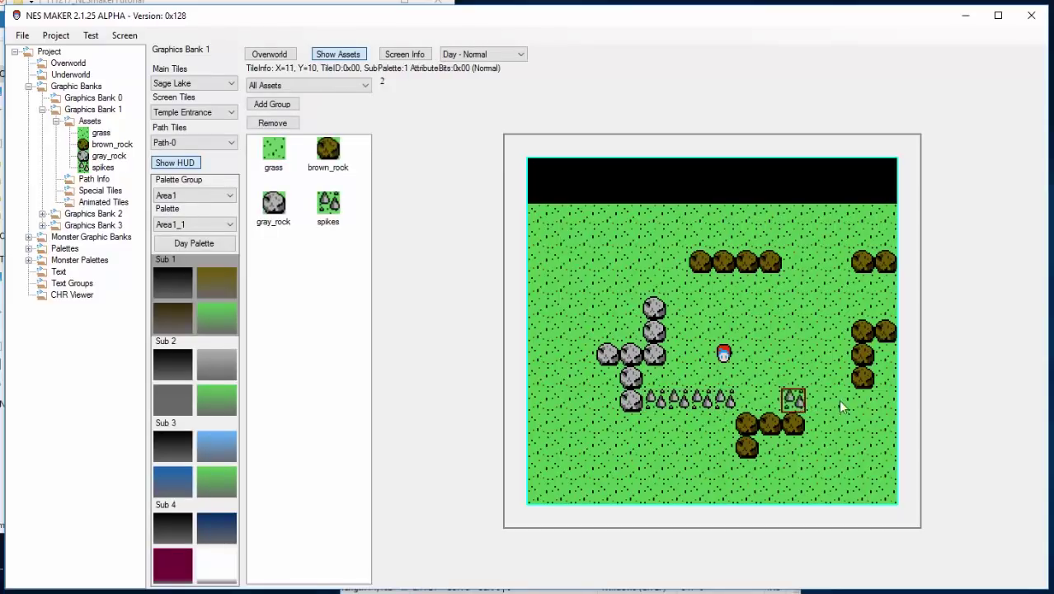
pyautogui.click(793, 261)
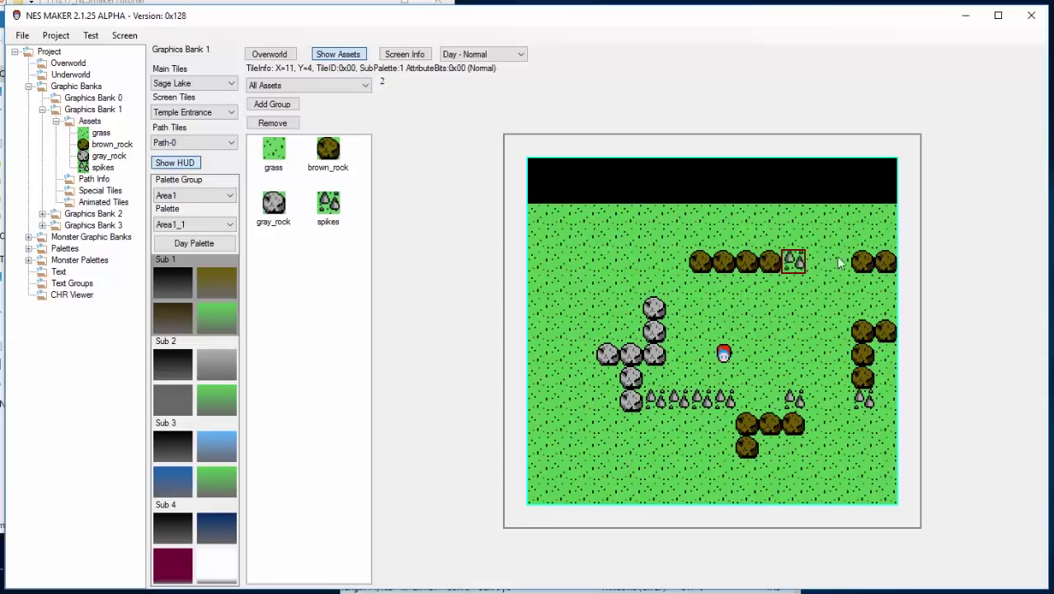
pyautogui.click(839, 262)
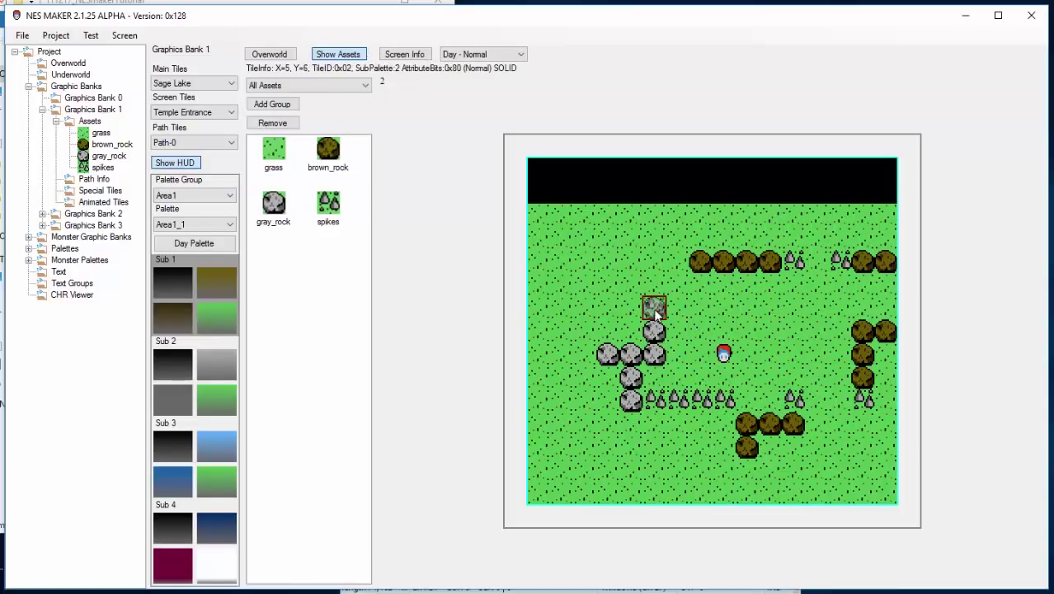
# Run Export & Test and dismiss the asm6 build console once it finishes
pyautogui.click(91, 35)
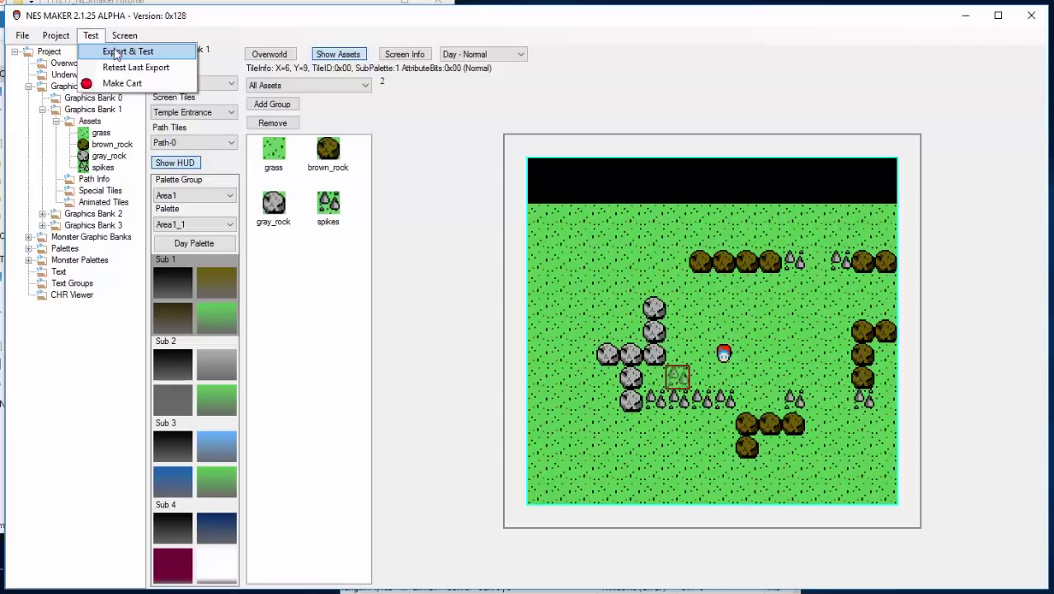
pyautogui.click(116, 52)
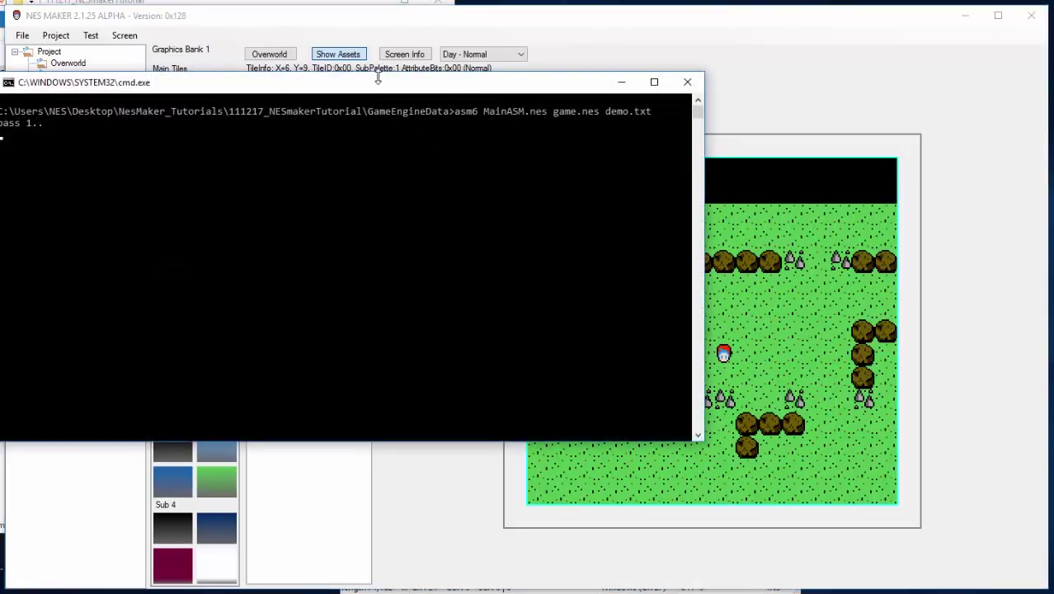
pyautogui.moveTo(378, 78); pyautogui.dragTo(446, 89)
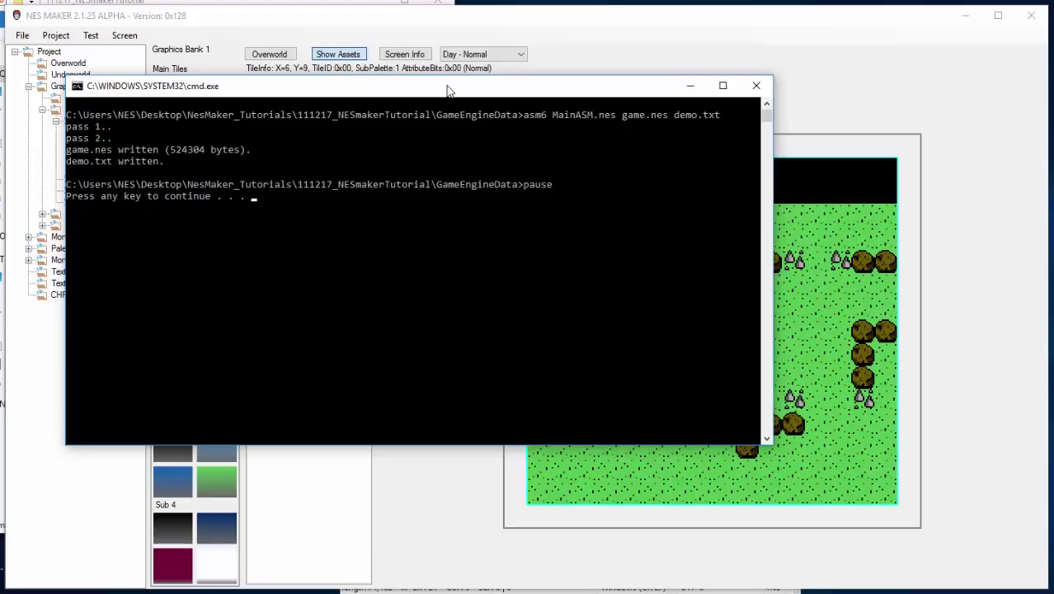
pyautogui.press('Return')
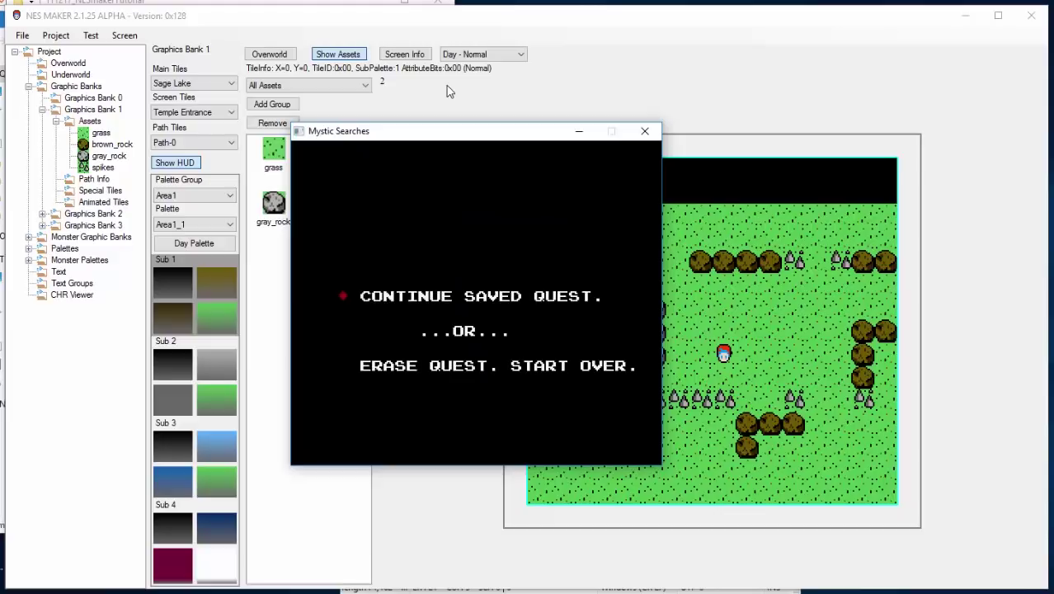
# Start the game and walk the player right, left and over to the grey rocks
pyautogui.press('Return')
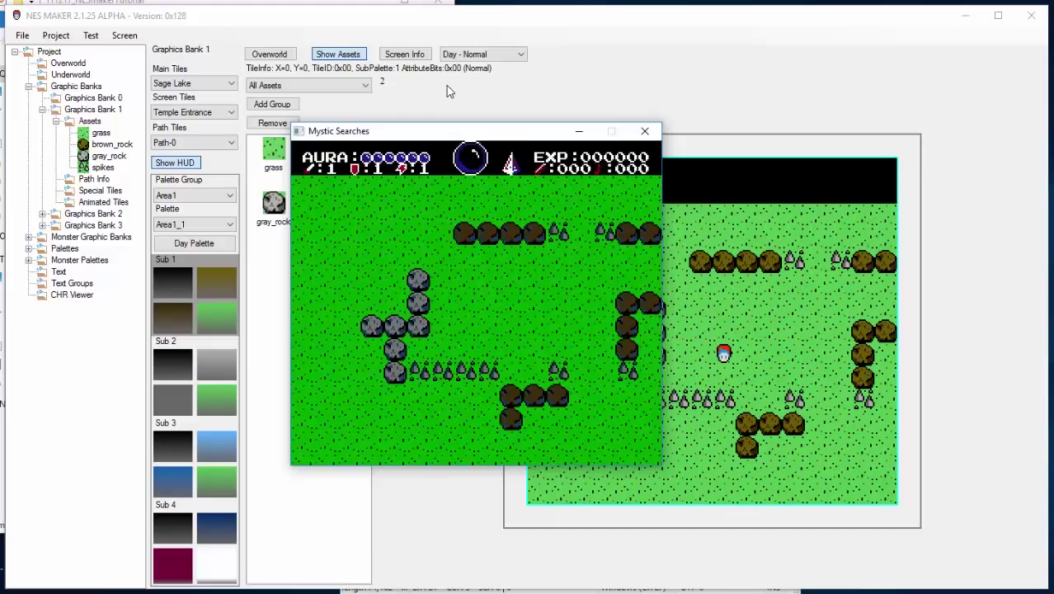
pyautogui.press('Up')
pyautogui.press('Right')
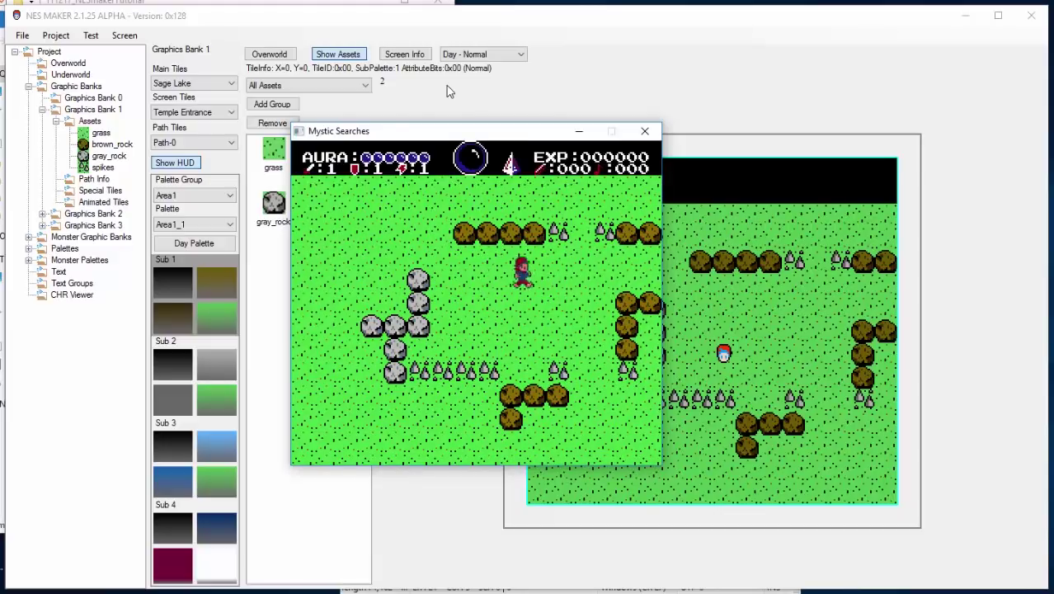
pyautogui.press('Right')
pyautogui.press('Left')
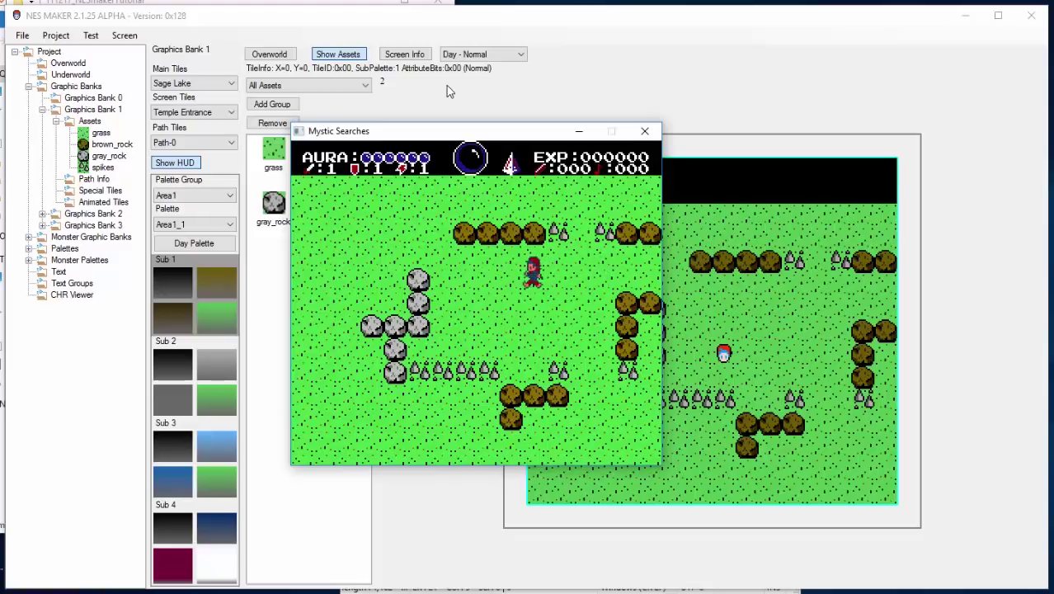
pyautogui.press('Down')
pyautogui.press('Left')
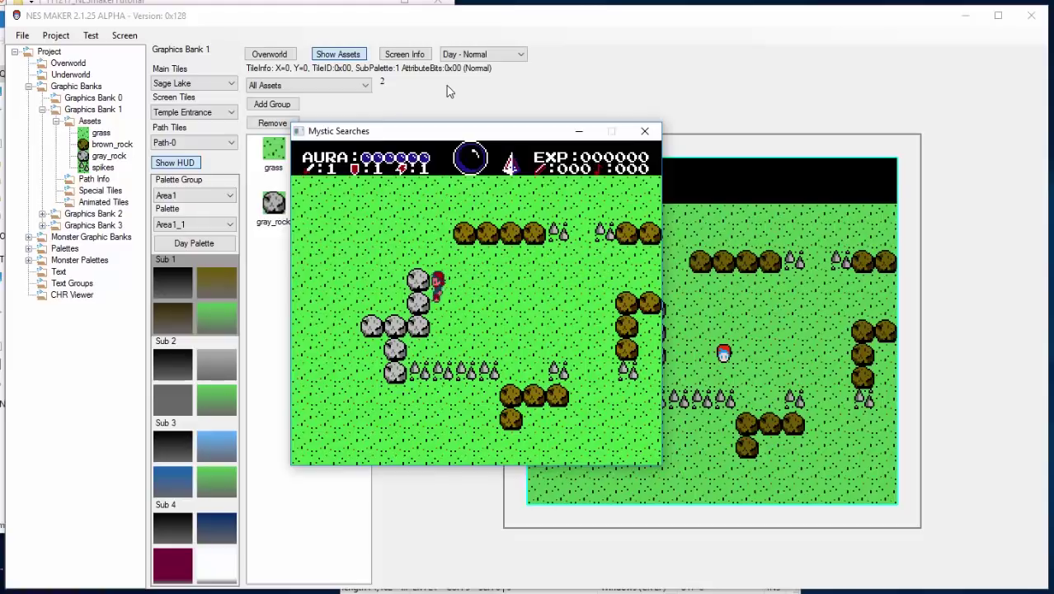
pyautogui.press('Right')
pyautogui.press('Left')
pyautogui.press('Right')
pyautogui.press('Down')
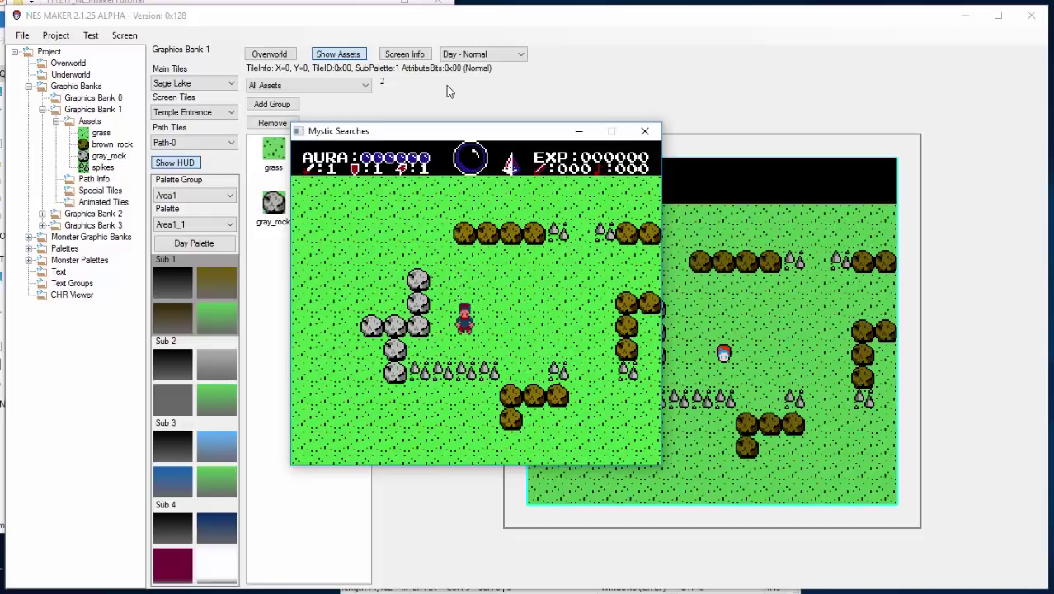
# Walk the player up toward the brown rocks and back, then close the test game
pyautogui.press('Up')
pyautogui.press('Down')
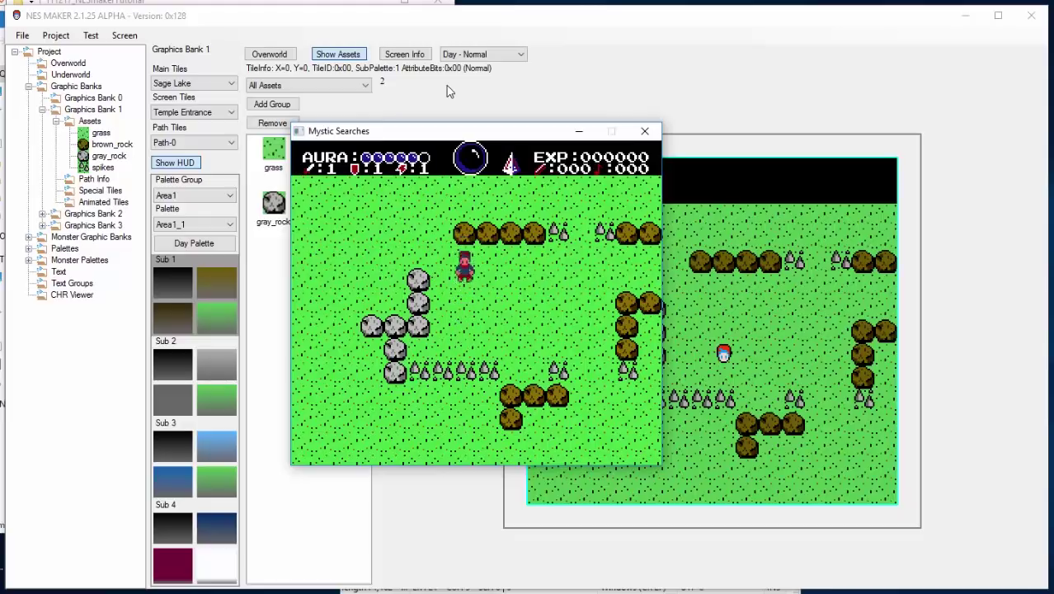
pyautogui.press('Up')
pyautogui.press('Down')
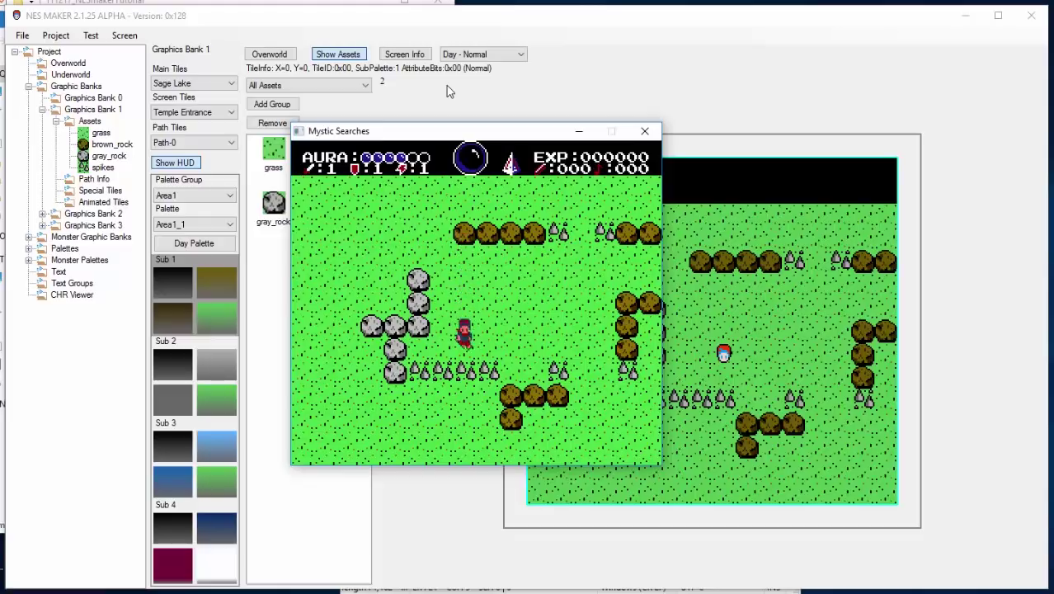
pyautogui.press('Up')
pyautogui.press('Down')
pyautogui.press('Right')
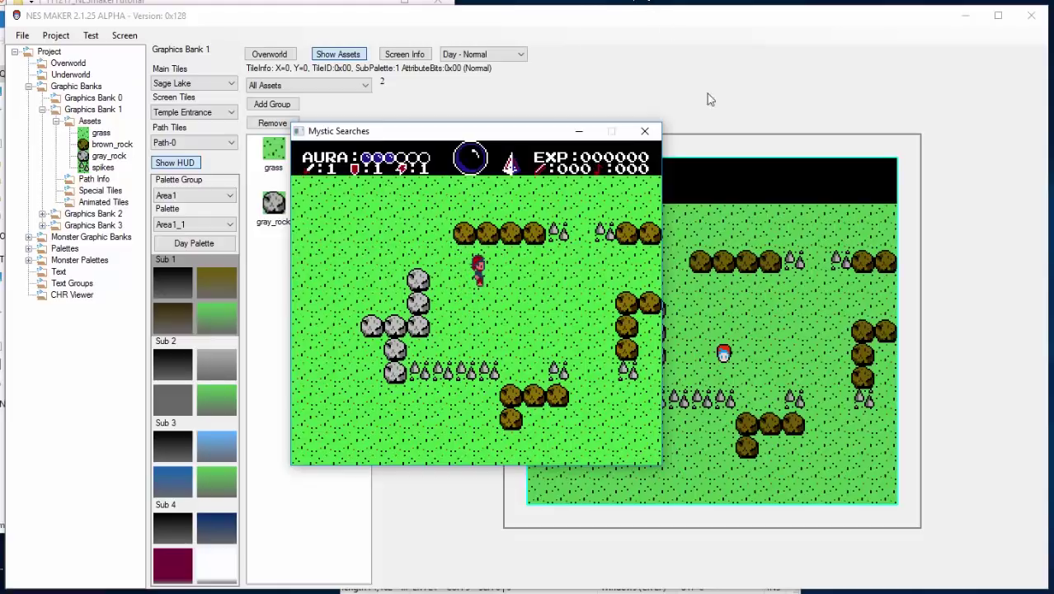
pyautogui.click(644, 131)
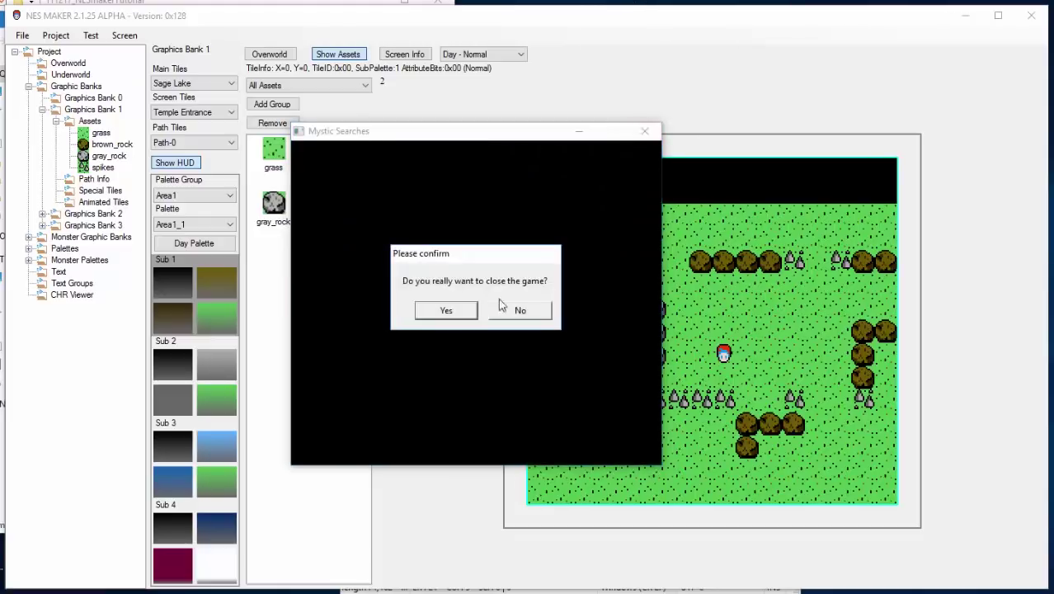
pyautogui.click(452, 318)
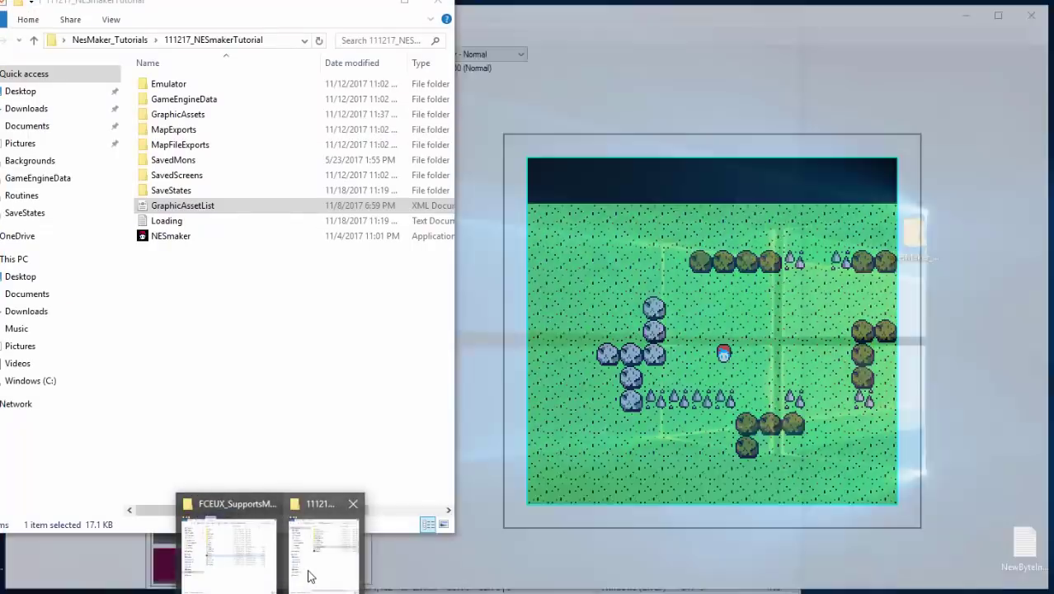
# Switch between the FCEUX and tutorial project folder windows, ending on the project folder
pyautogui.click(306, 571)
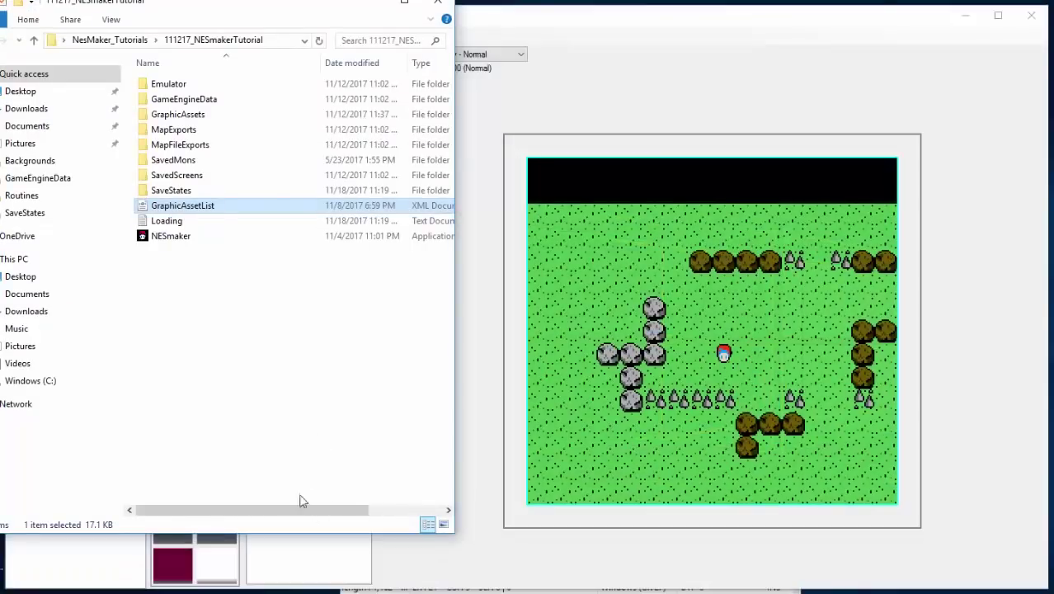
pyautogui.moveTo(251, 587)
pyautogui.click(231, 544)
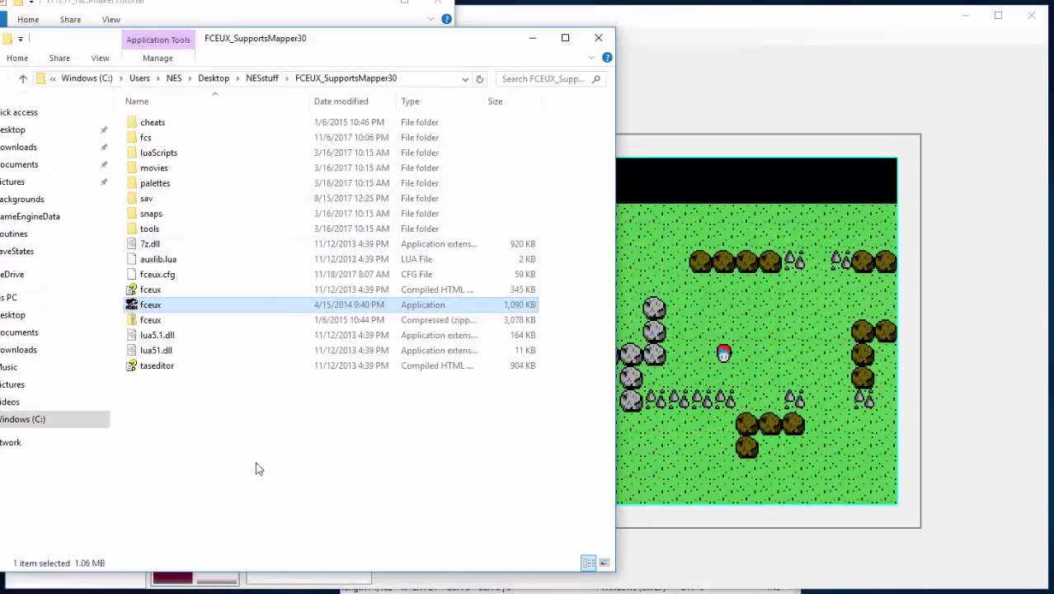
pyautogui.moveTo(306, 582)
pyautogui.click(285, 536)
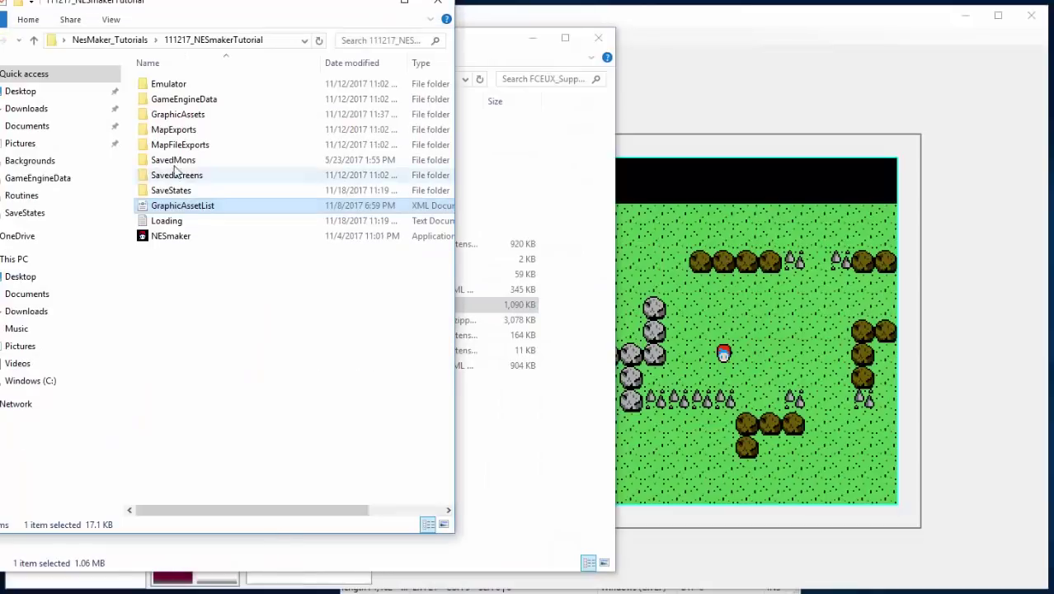
# Open GameEngineData > Routines > TileCollisionRoutines, then return to NES Maker
pyautogui.doubleClick(177, 99)
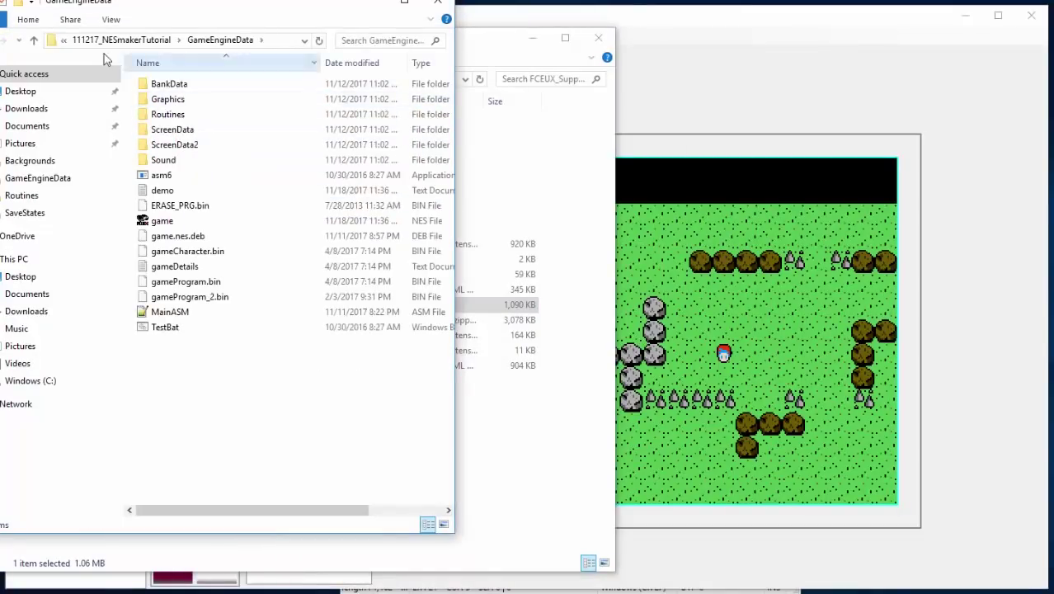
pyautogui.doubleClick(171, 113)
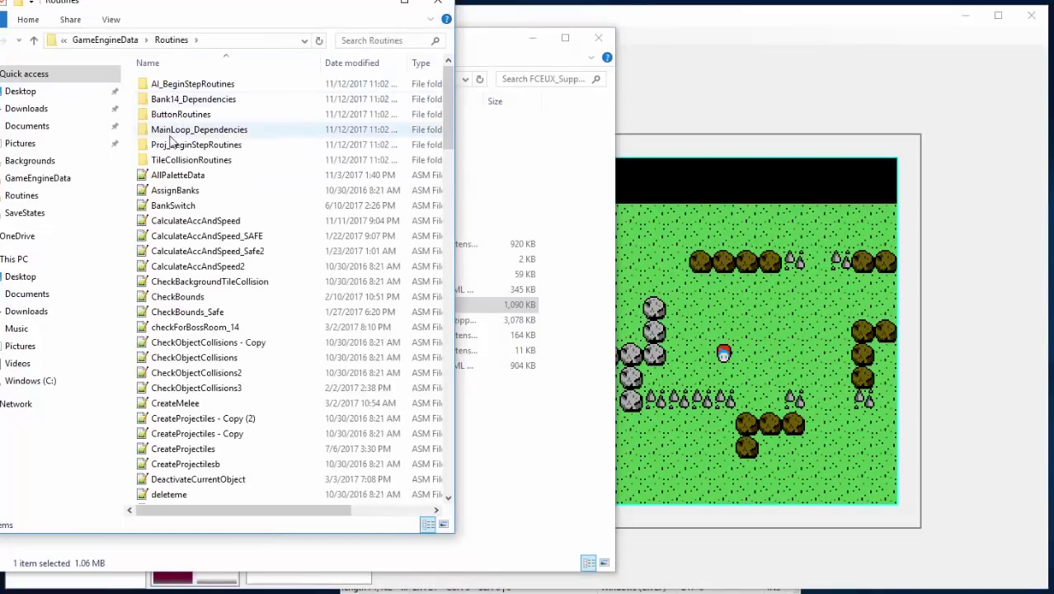
pyautogui.click(172, 161)
pyautogui.doubleClick(172, 160)
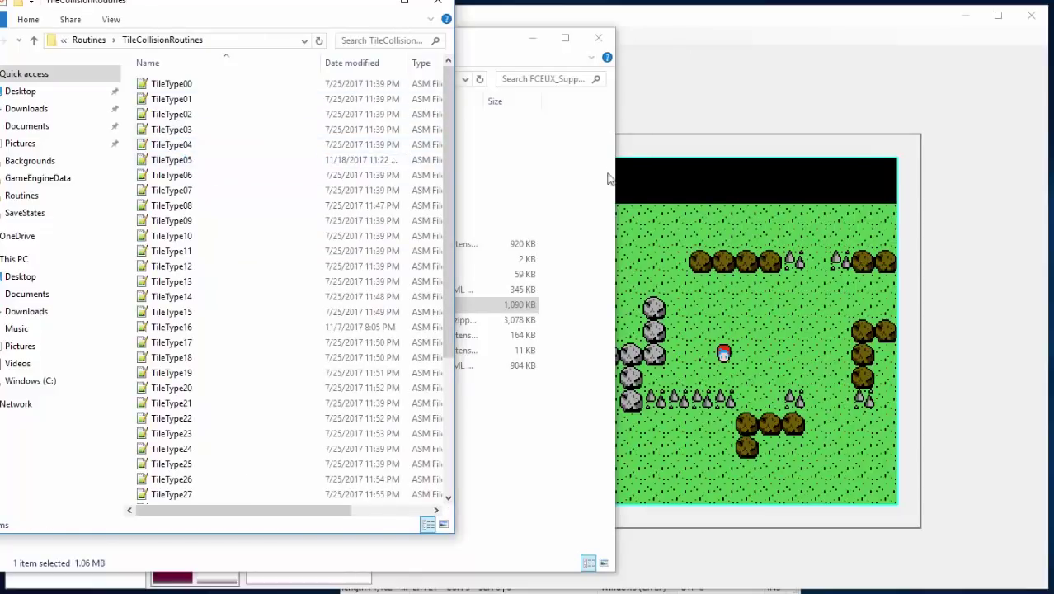
pyautogui.click(703, 136)
# Open the spikes asset's tile editor and review its tile-type list showing Hurt
pyautogui.click(90, 165)
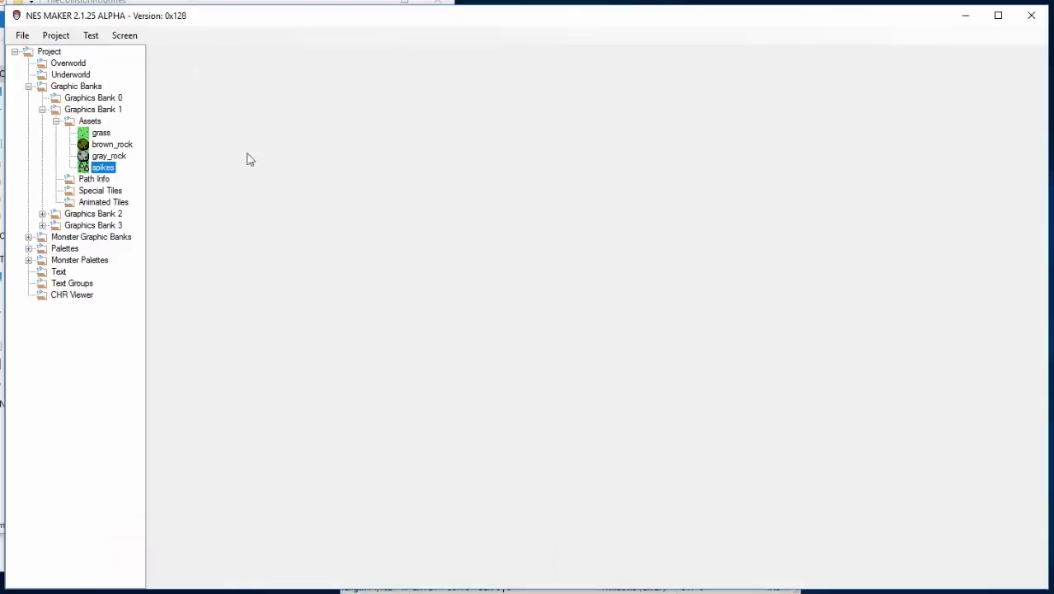
pyautogui.click(224, 96)
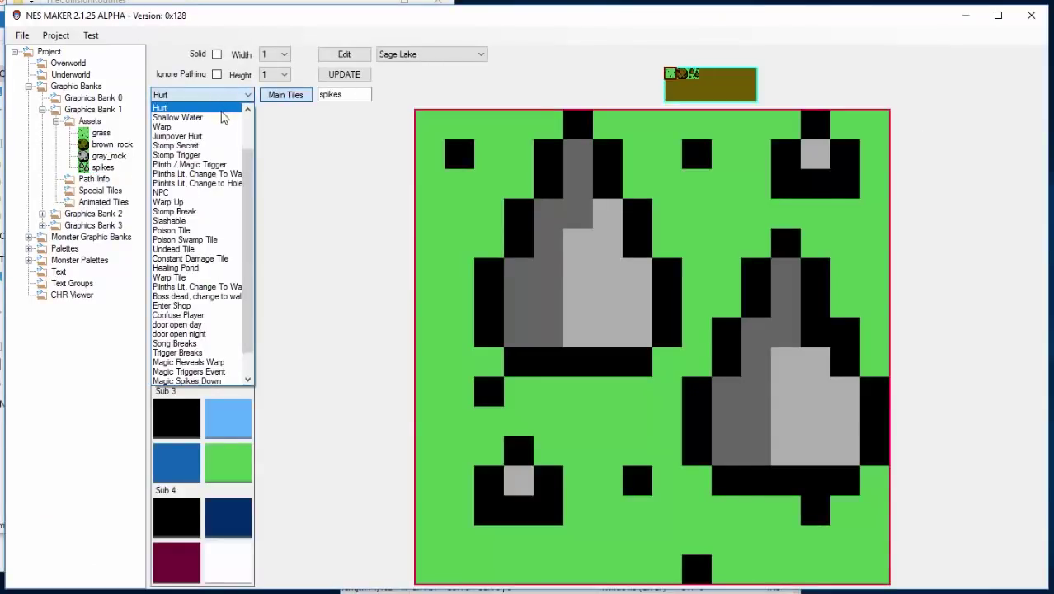
pyautogui.scroll(2, 190, 128)
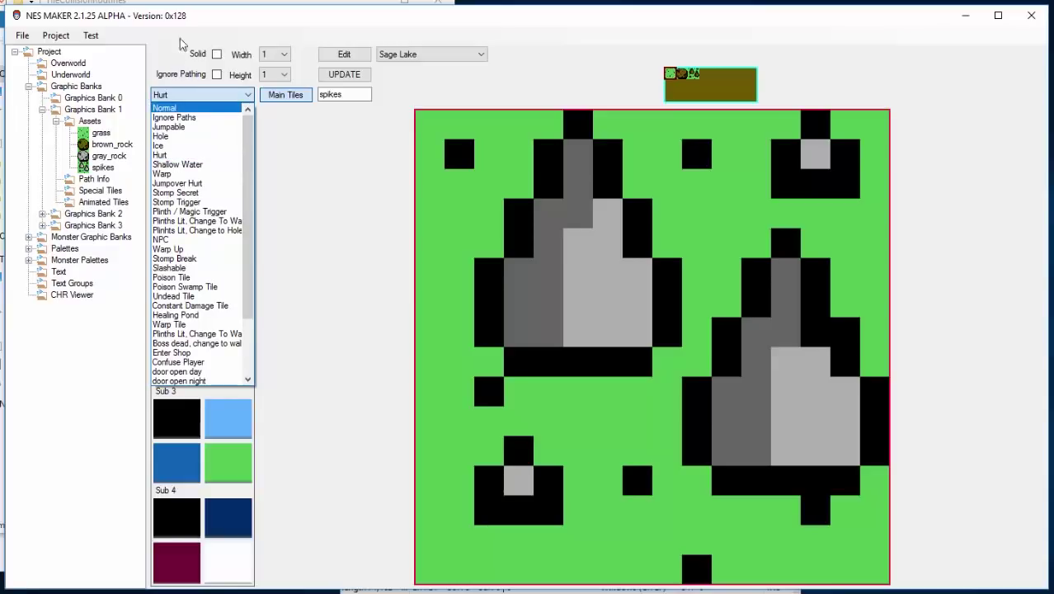
pyautogui.click(191, 2)
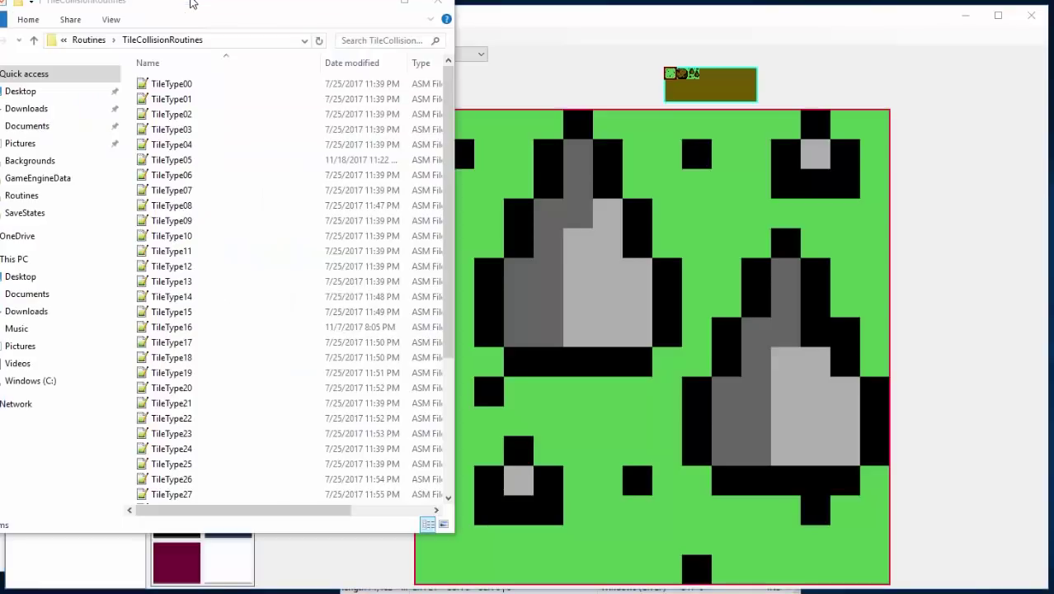
# Open TileType05.asm in Notepad++ and scroll through its hurt-tile collision code
pyautogui.click(157, 160)
pyautogui.rightClick(148, 162)
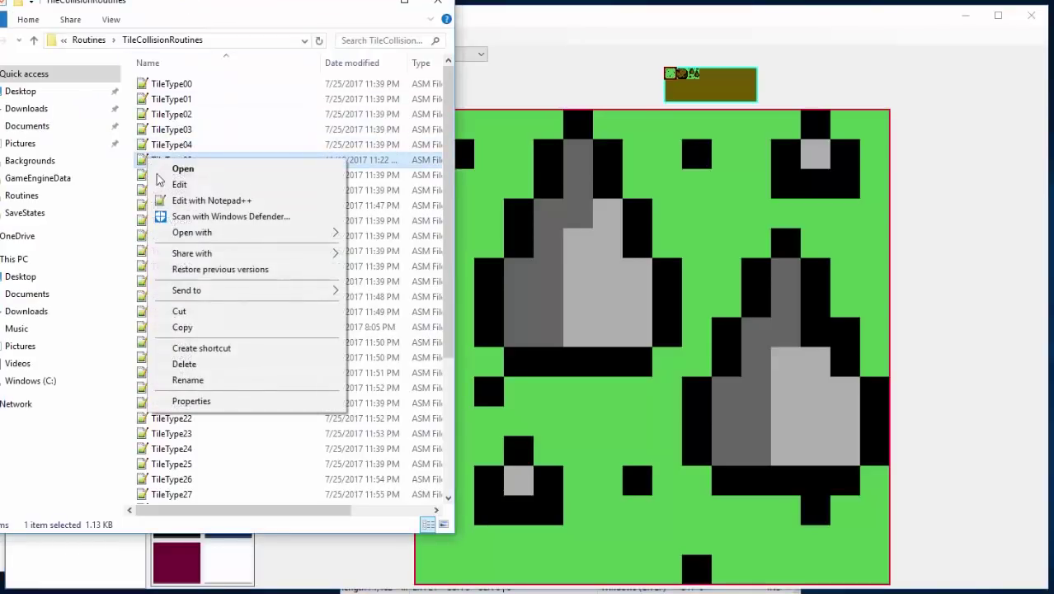
pyautogui.click(182, 200)
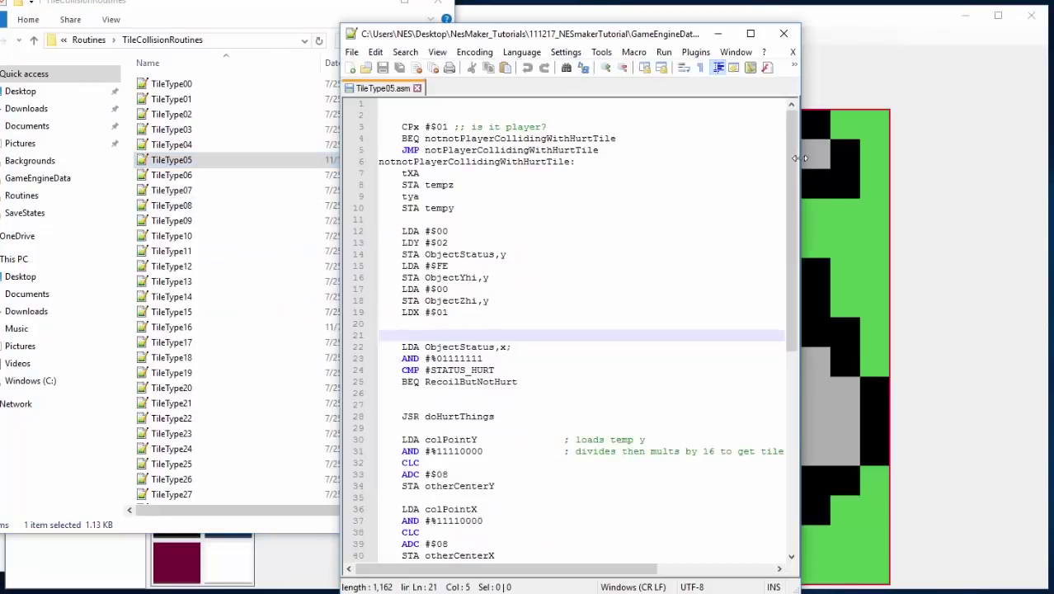
pyautogui.moveTo(786, 218); pyautogui.dragTo(730, 148)
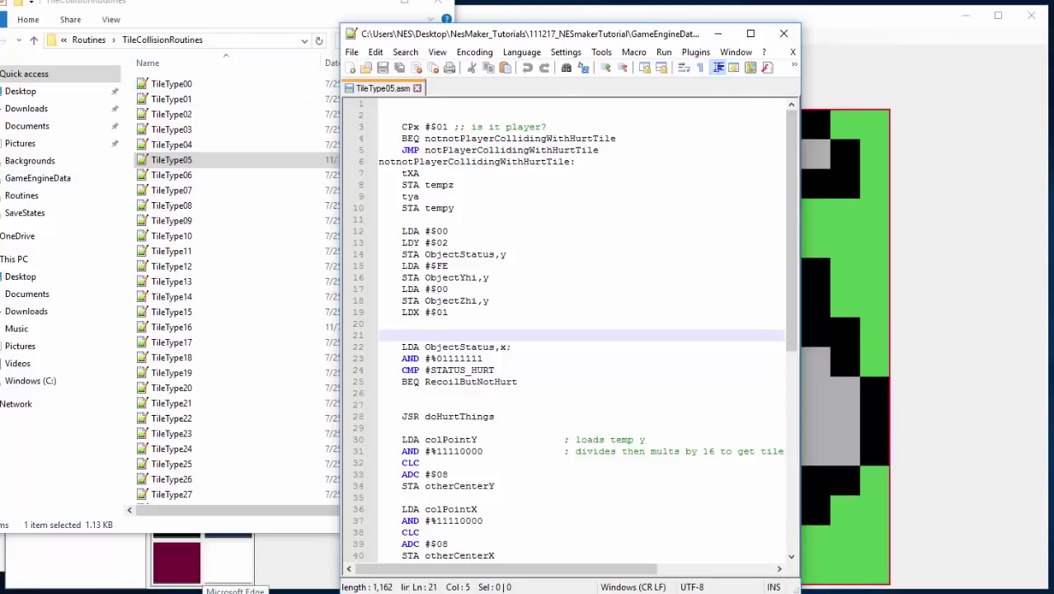
# Go up to the tutorial project folder and open GraphicAssetList.xml in Notepad++
pyautogui.moveTo(322, 577)
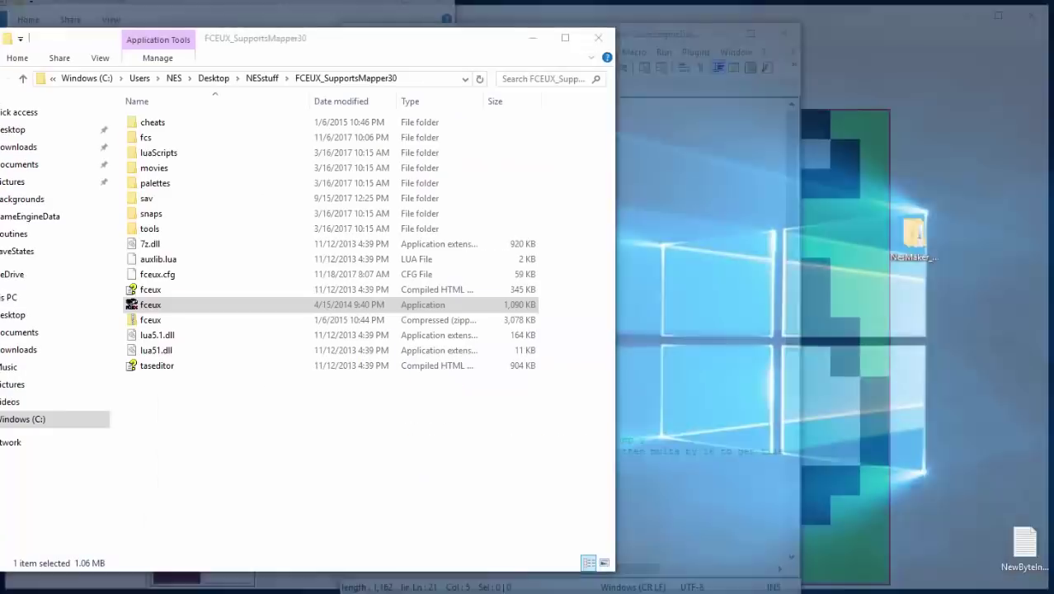
pyautogui.click(229, 548)
pyautogui.click(323, 548)
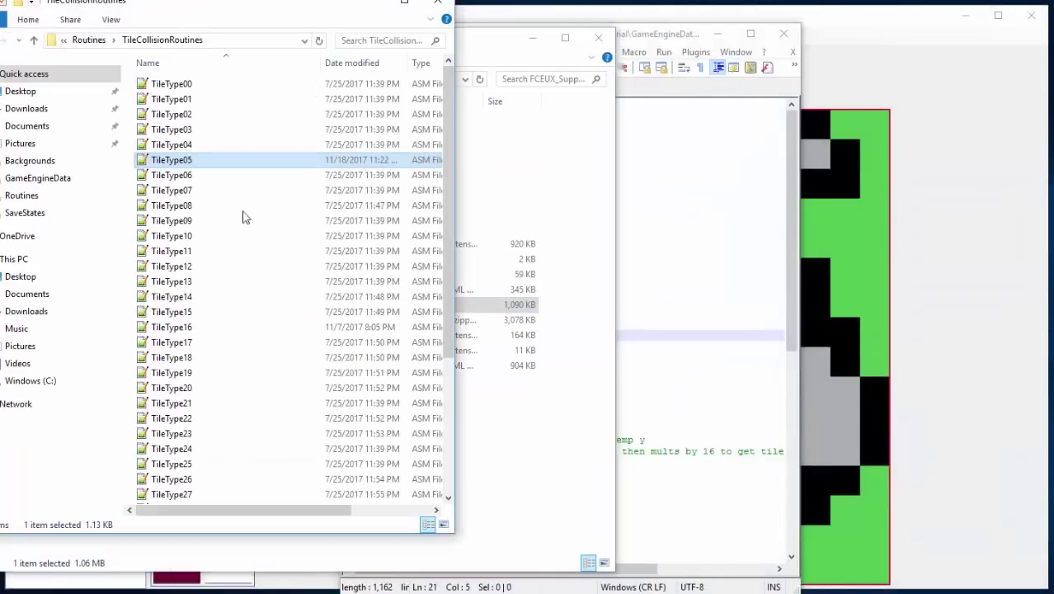
pyautogui.click(86, 41)
pyautogui.click(85, 43)
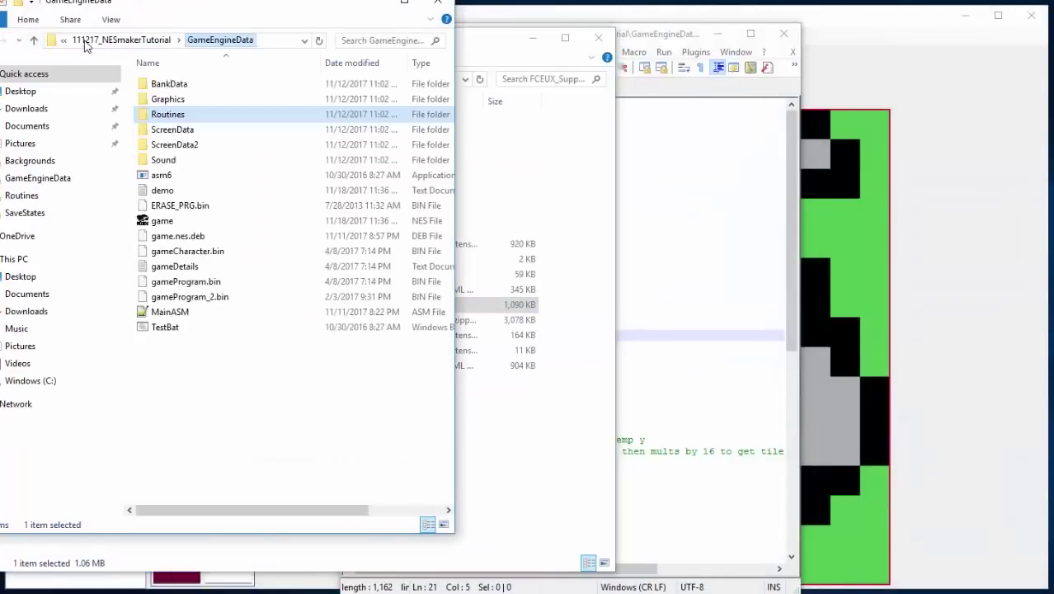
pyautogui.click(85, 44)
pyautogui.rightClick(186, 207)
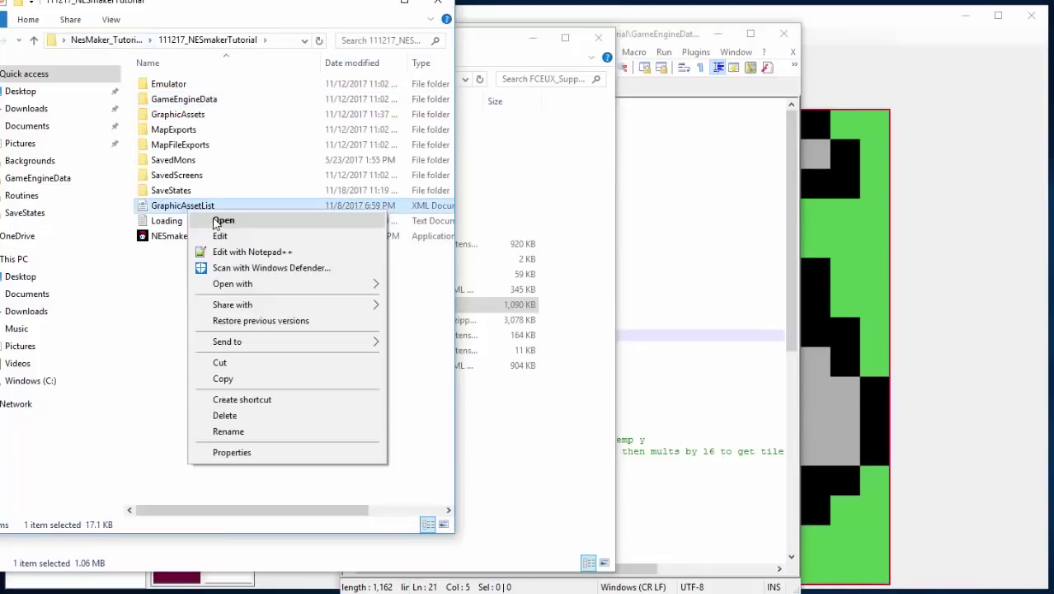
pyautogui.click(239, 251)
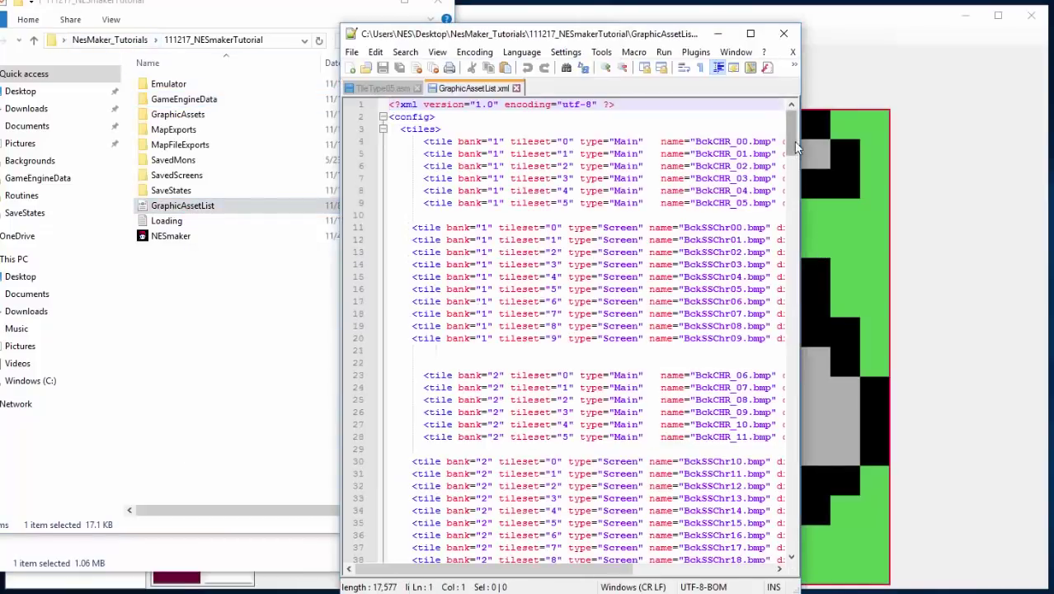
# Locate the tiletype id 5 'Hurt' entry, then reopen NES Maker's tile-type list
pyautogui.moveTo(793, 141); pyautogui.dragTo(793, 282)
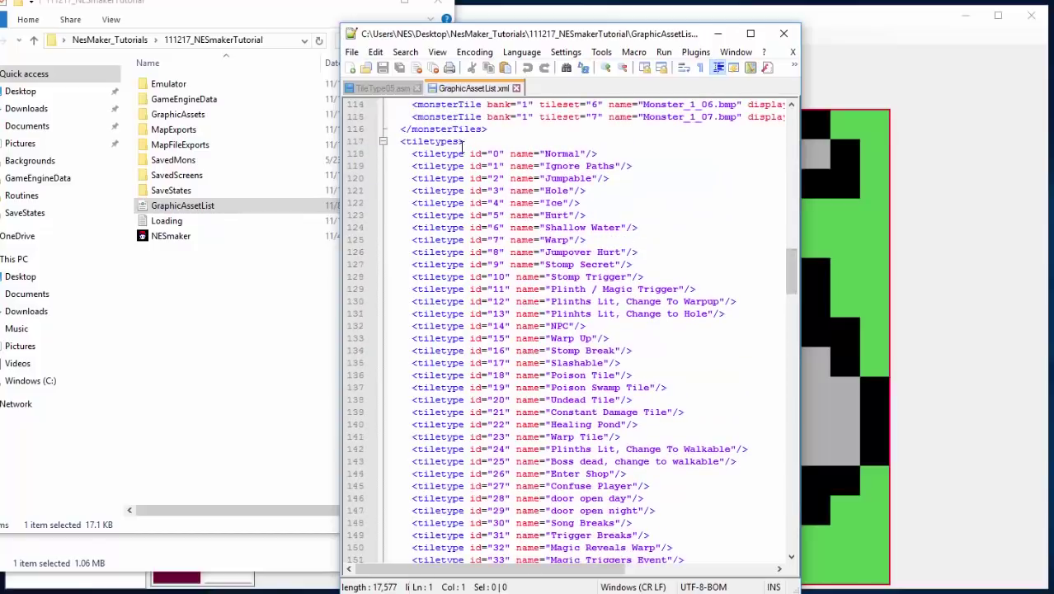
pyautogui.doubleClick(413, 144)
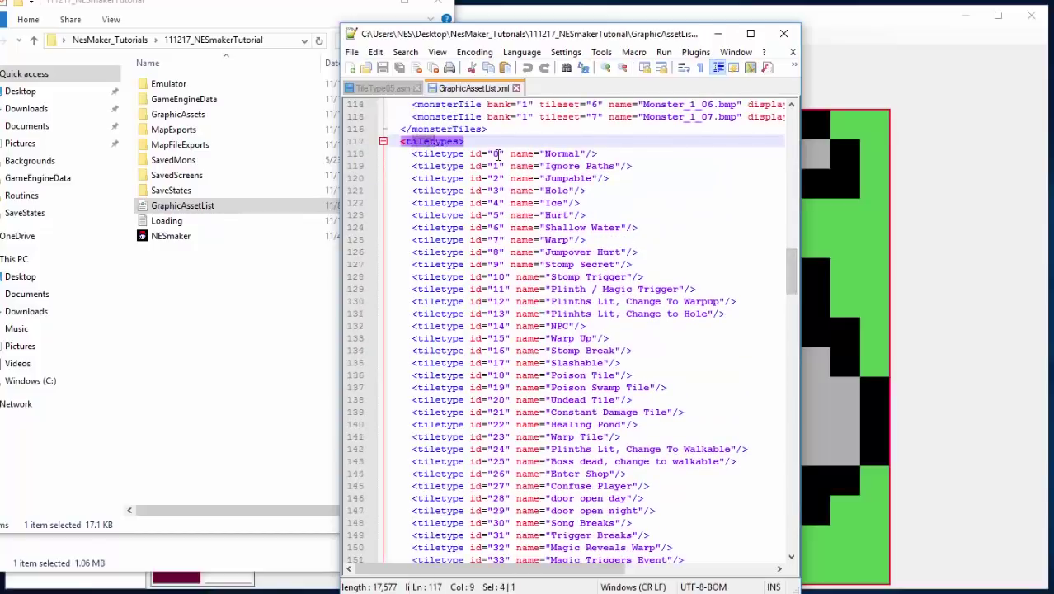
pyautogui.press('Down')
pyautogui.press('Down')
pyautogui.press('Down')
pyautogui.press('Down')
pyautogui.press('Down')
pyautogui.press('Down')
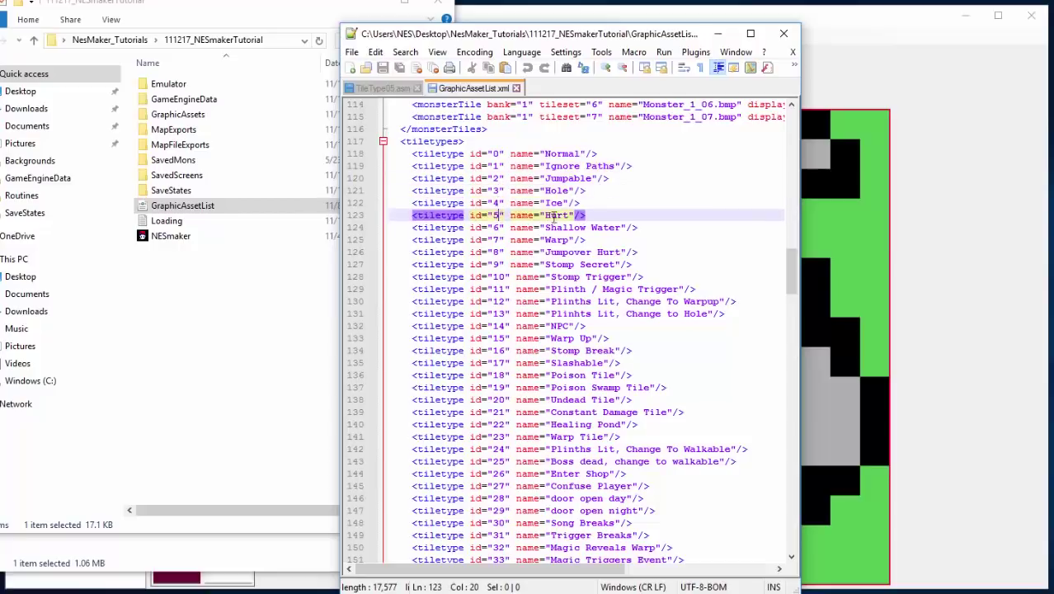
pyautogui.moveTo(593, 213); pyautogui.dragTo(483, 216)
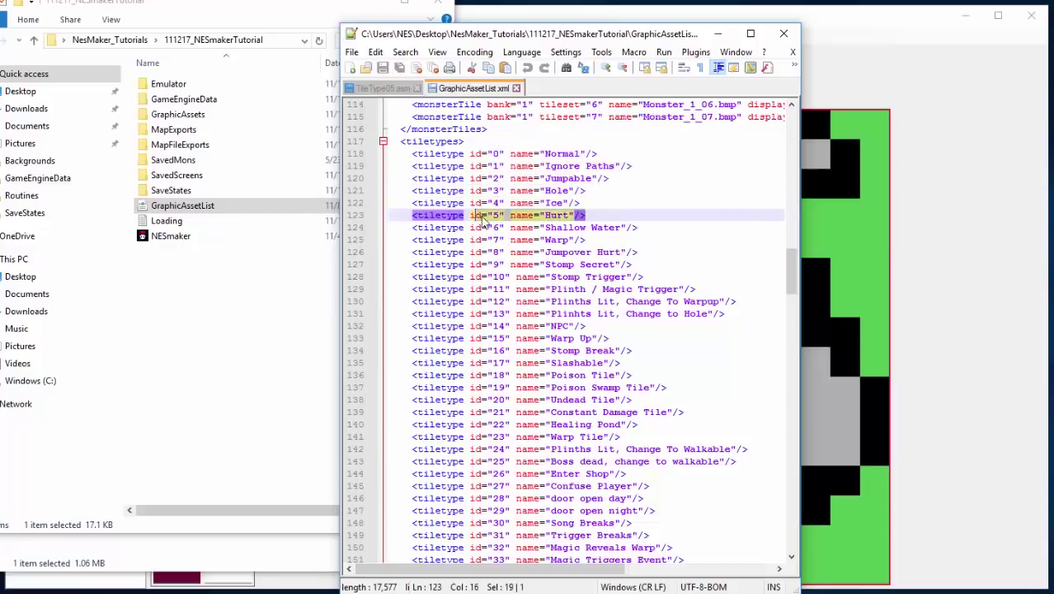
pyautogui.doubleClick(549, 215)
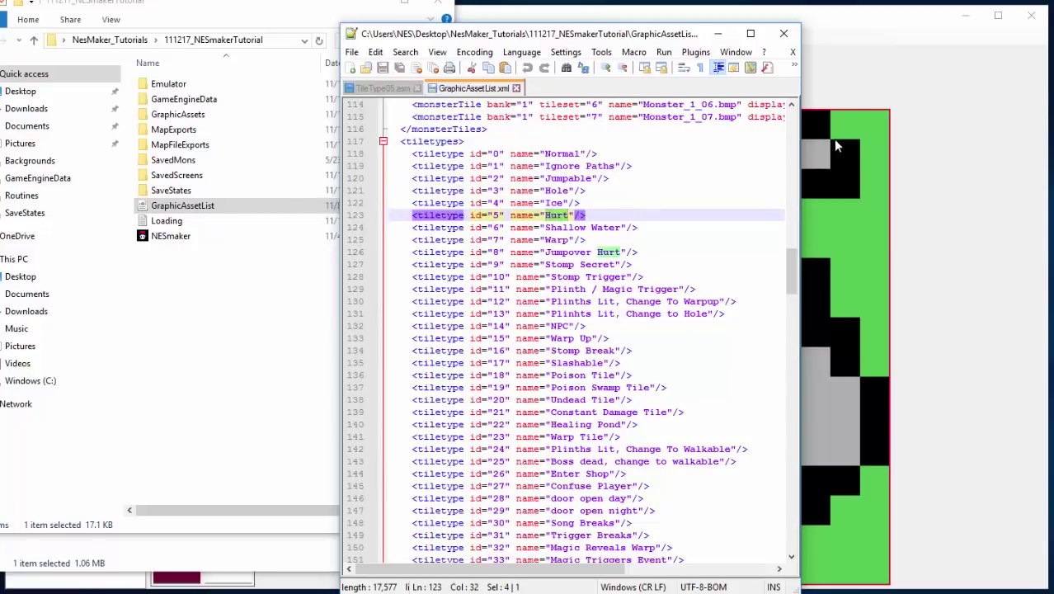
pyautogui.click(855, 91)
pyautogui.click(211, 94)
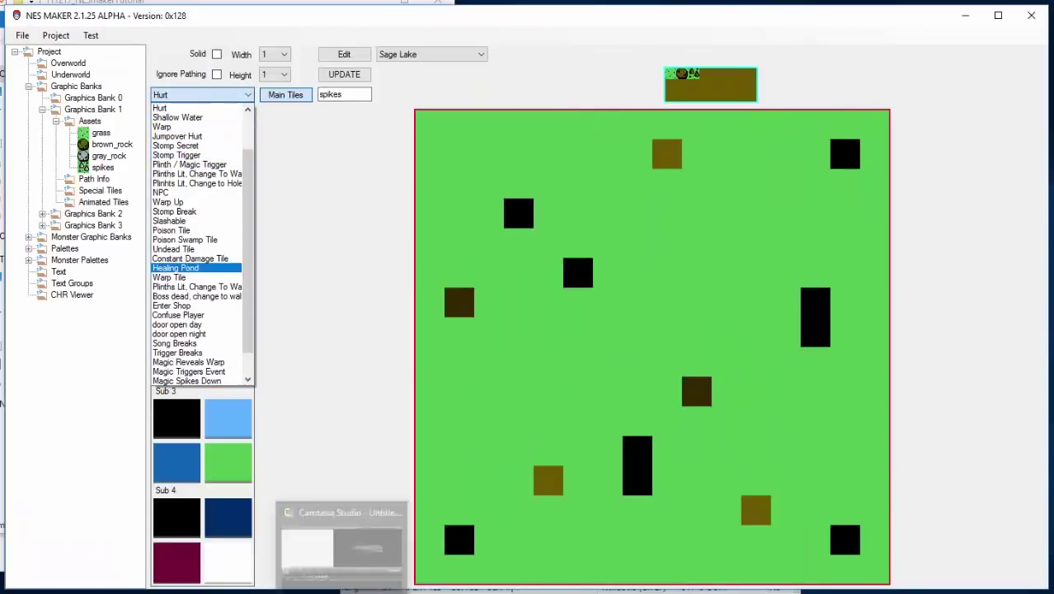
# View the TileType05 assembly script in Notepad++ from the project folder
pyautogui.click(326, 576)
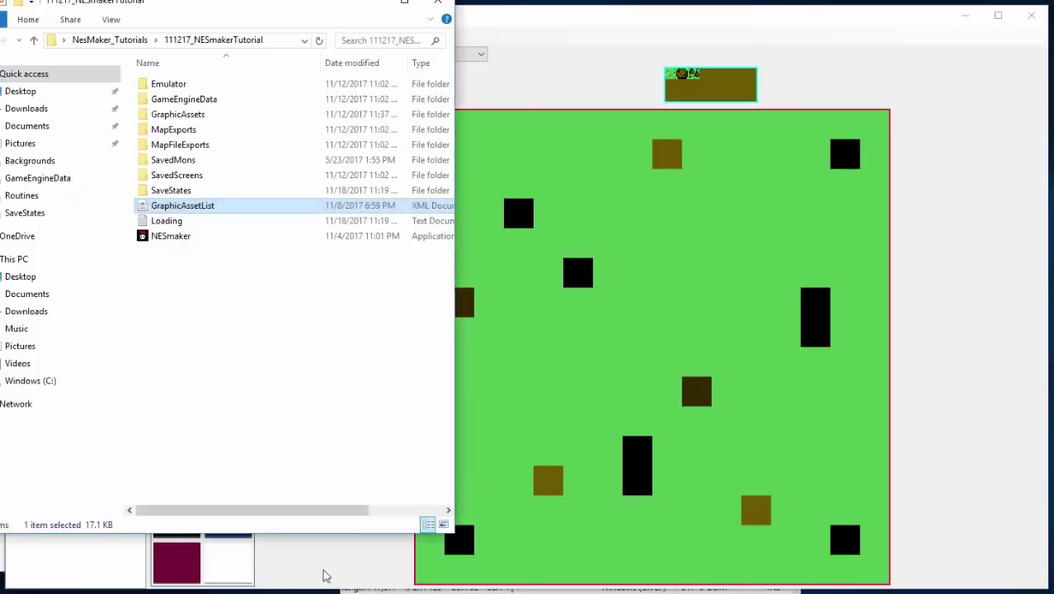
pyautogui.click(376, 440)
pyautogui.click(380, 540)
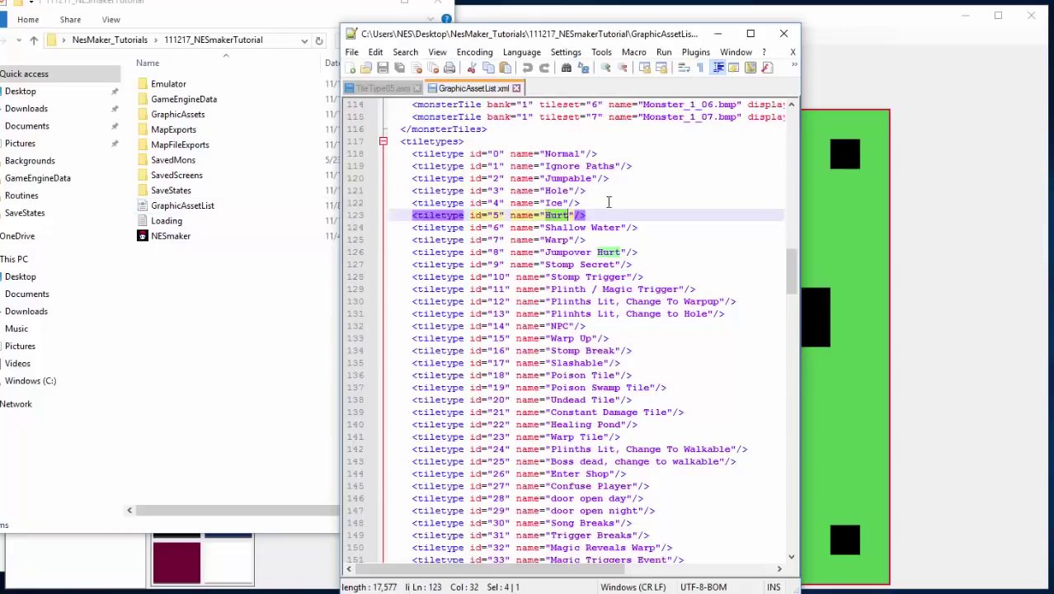
pyautogui.click(381, 88)
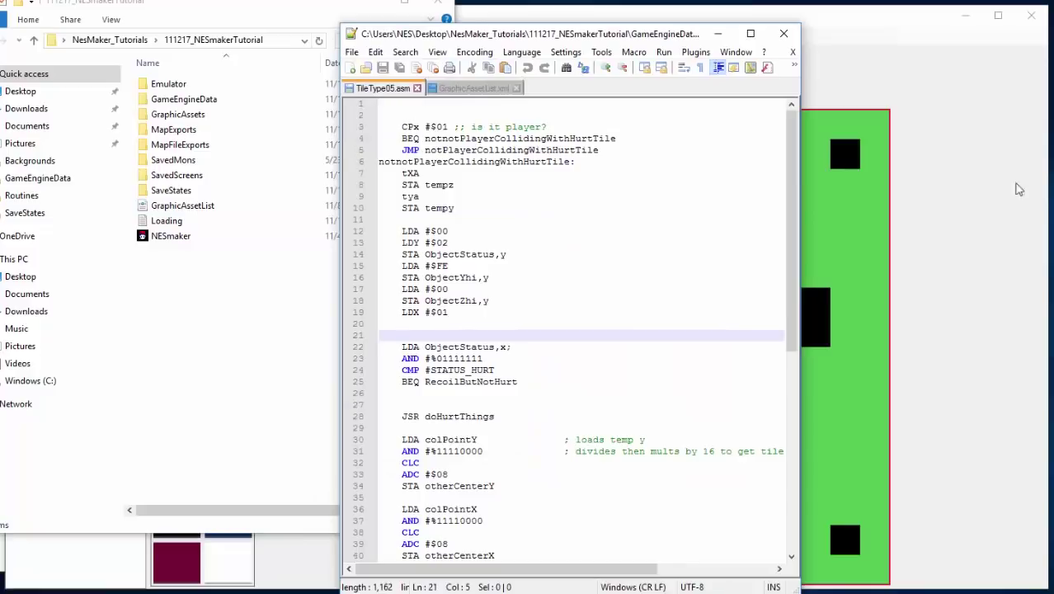
# Back in the tile editor, keep the spikes tile type set to Hurt
pyautogui.click(971, 195)
pyautogui.click(185, 95)
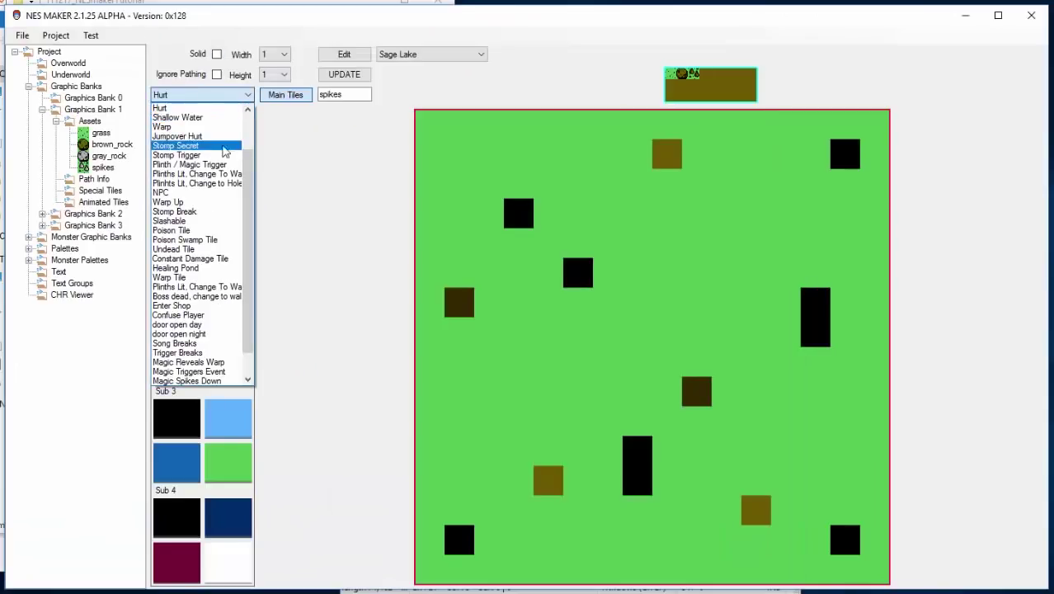
pyautogui.scroll(2, 196, 124)
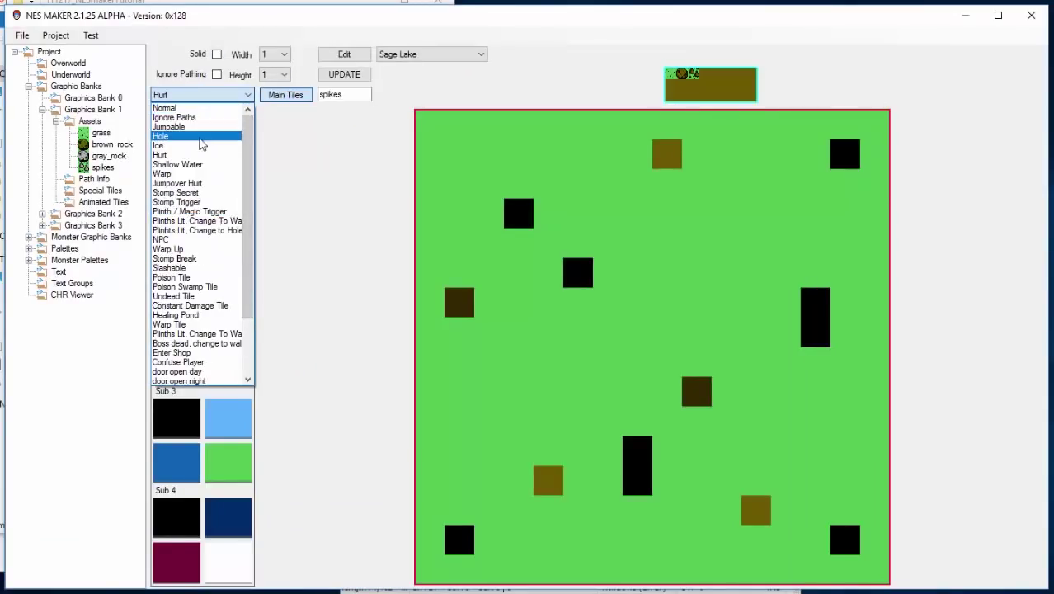
pyautogui.click(200, 155)
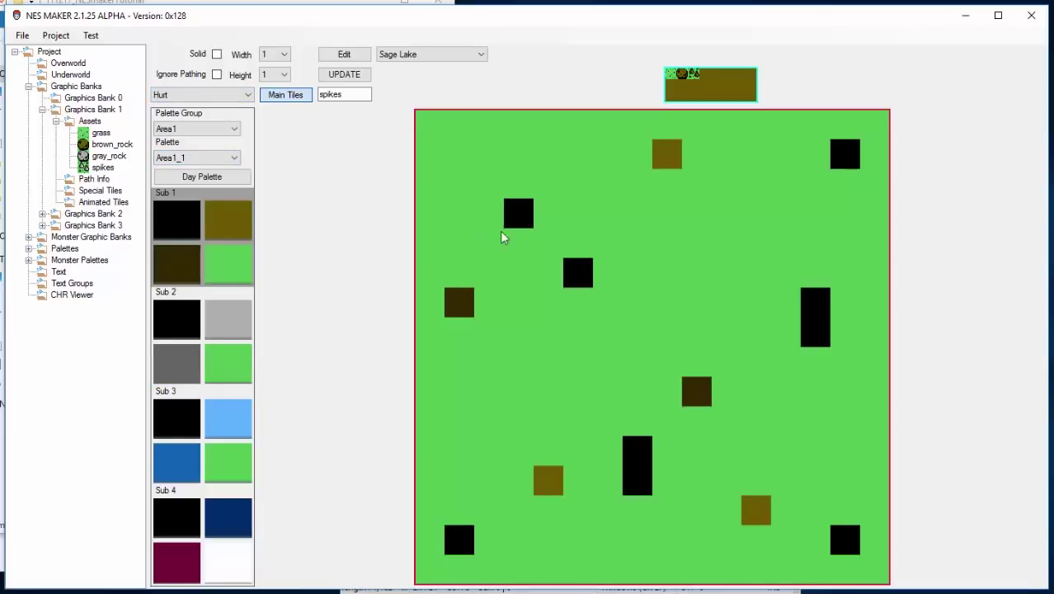
# Open the painted Overworld screen, then show Graphics Bank 1's Path Info tiles
pyautogui.click(68, 63)
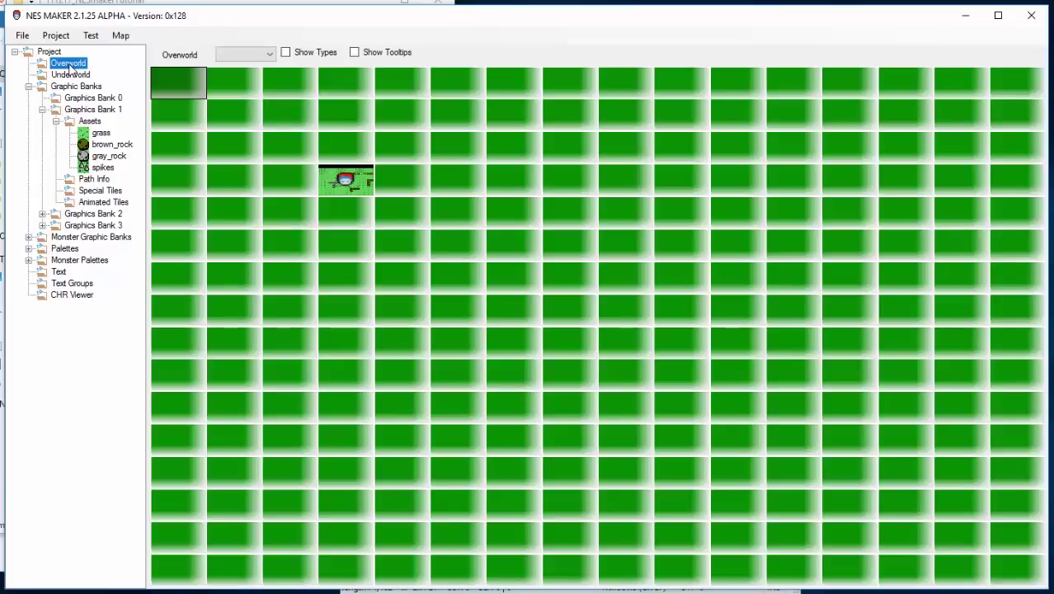
pyautogui.doubleClick(326, 179)
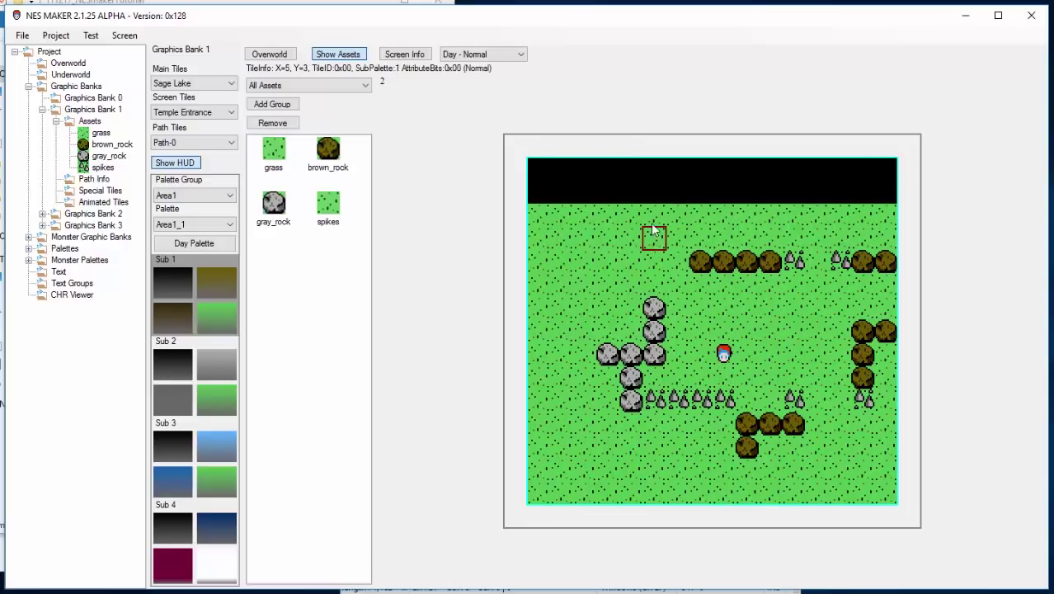
pyautogui.click(92, 179)
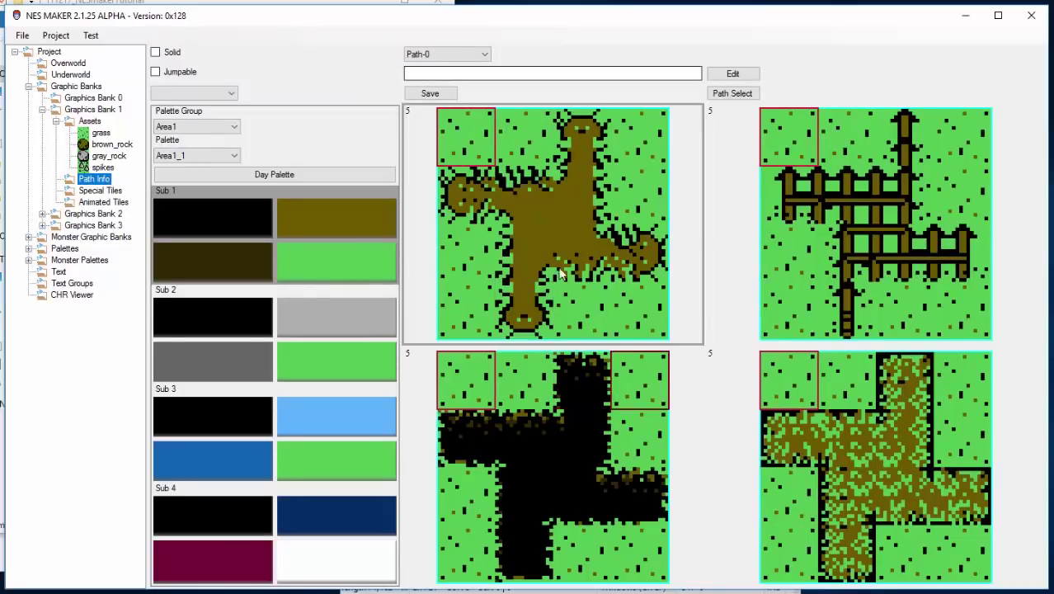
# Try Paths 5–8 as the path set instead of Paths 1–4
pyautogui.click(474, 145)
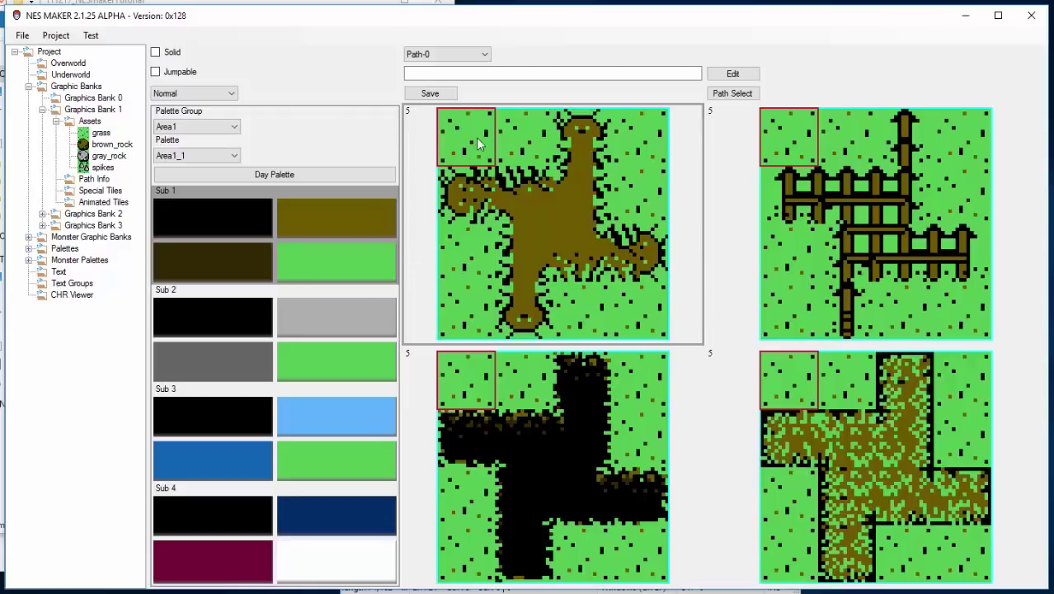
pyautogui.click(733, 94)
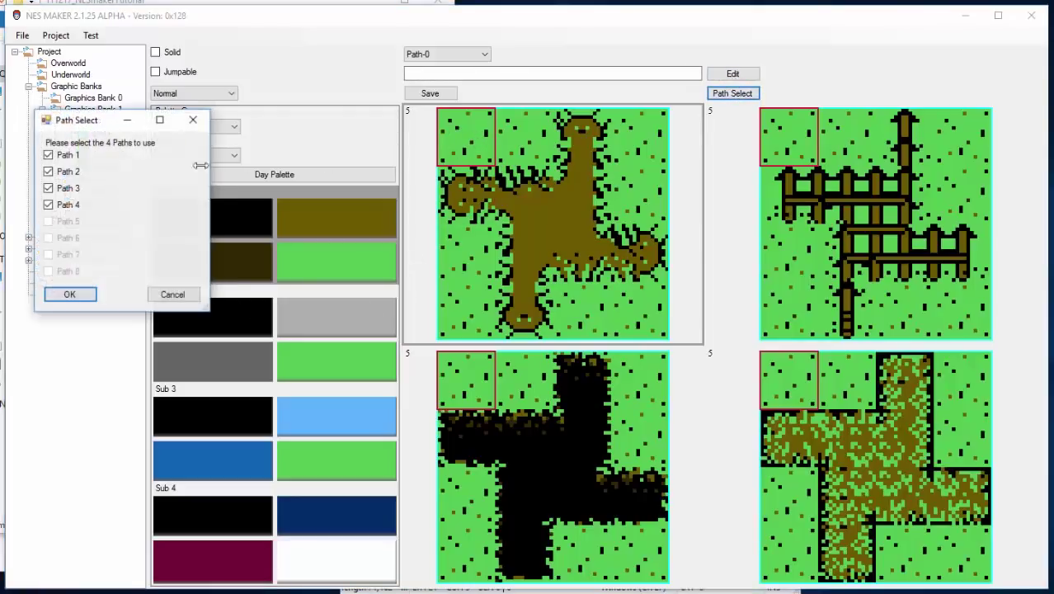
pyautogui.click(47, 204)
pyautogui.click(48, 188)
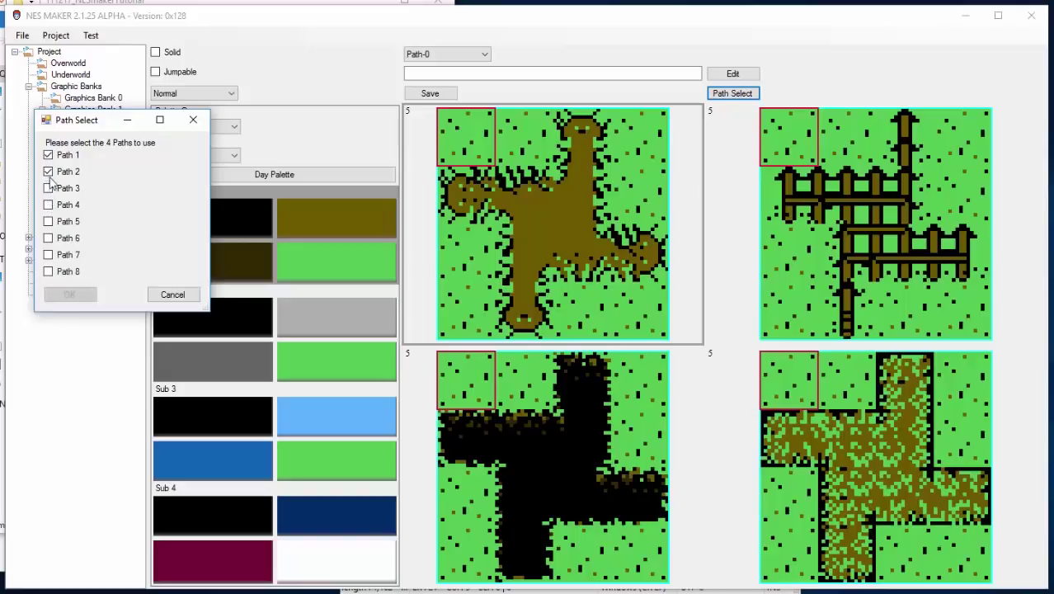
pyautogui.click(48, 172)
pyautogui.click(48, 155)
pyautogui.click(48, 271)
pyautogui.click(74, 295)
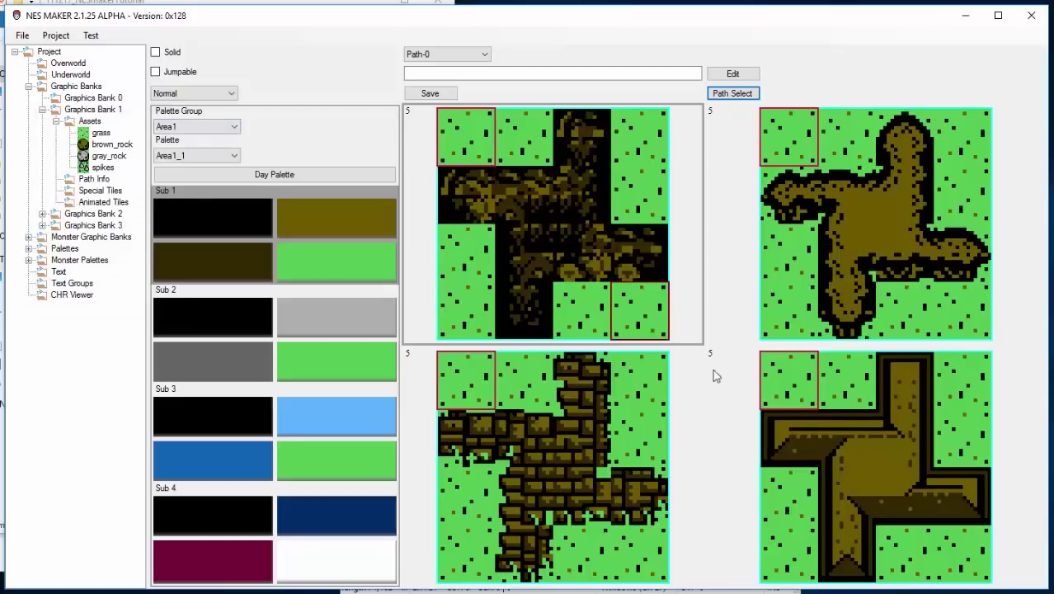
# Change the path selection to Paths 1, 3, 5 and 7
pyautogui.click(730, 94)
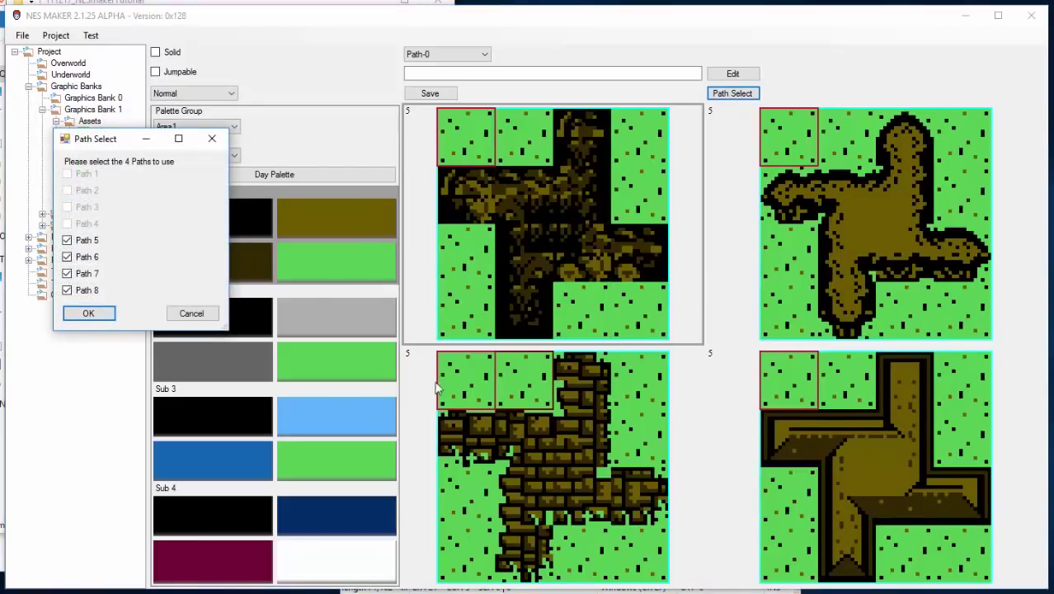
pyautogui.click(68, 291)
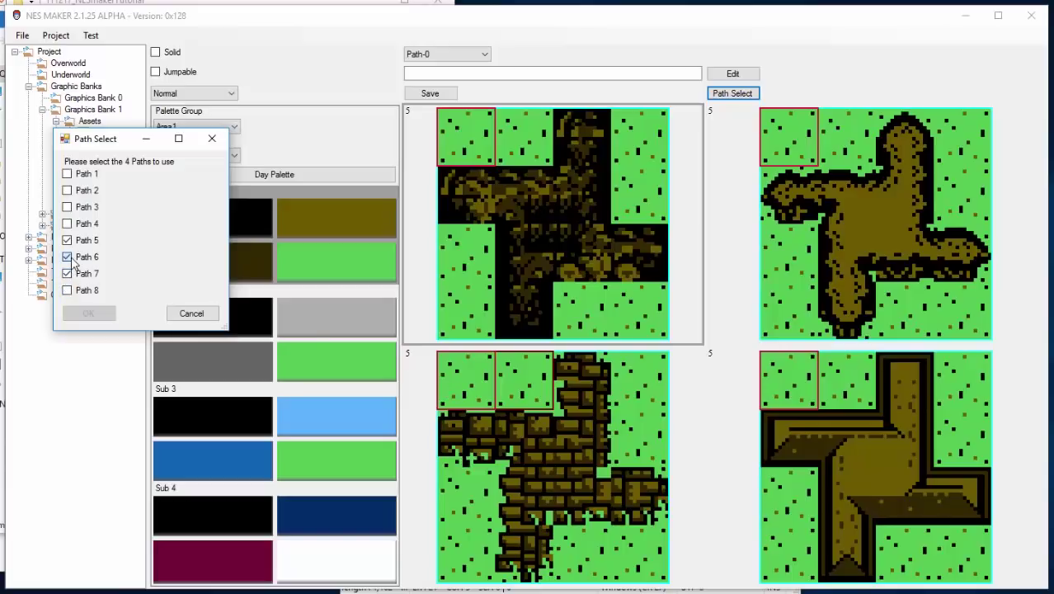
pyautogui.click(71, 259)
pyautogui.click(69, 209)
pyautogui.click(68, 174)
pyautogui.click(88, 312)
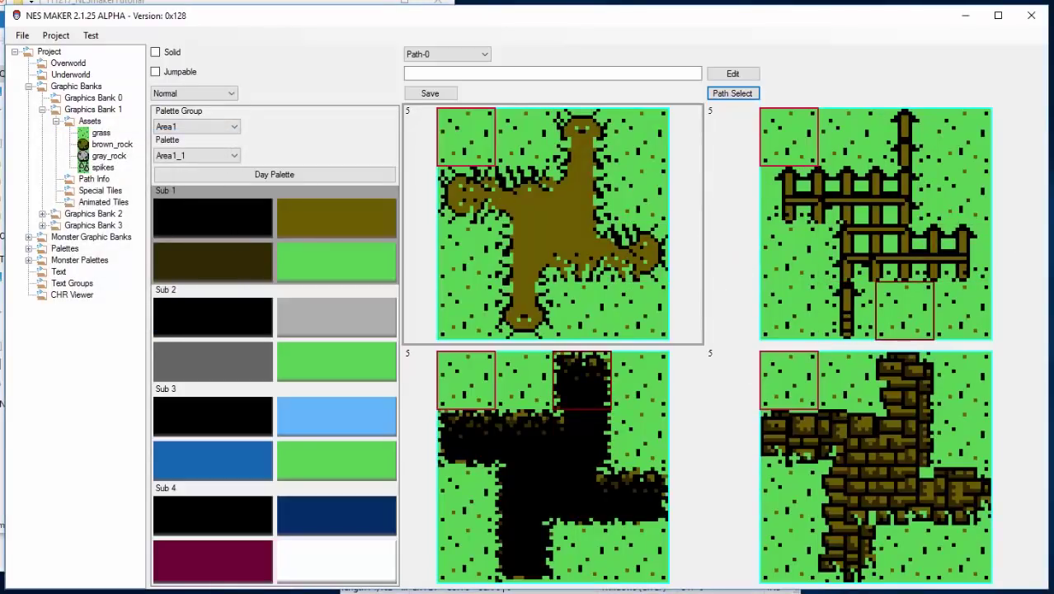
# Recolour the brick path grey and make the blob path blue Shallow Water
pyautogui.click(805, 391)
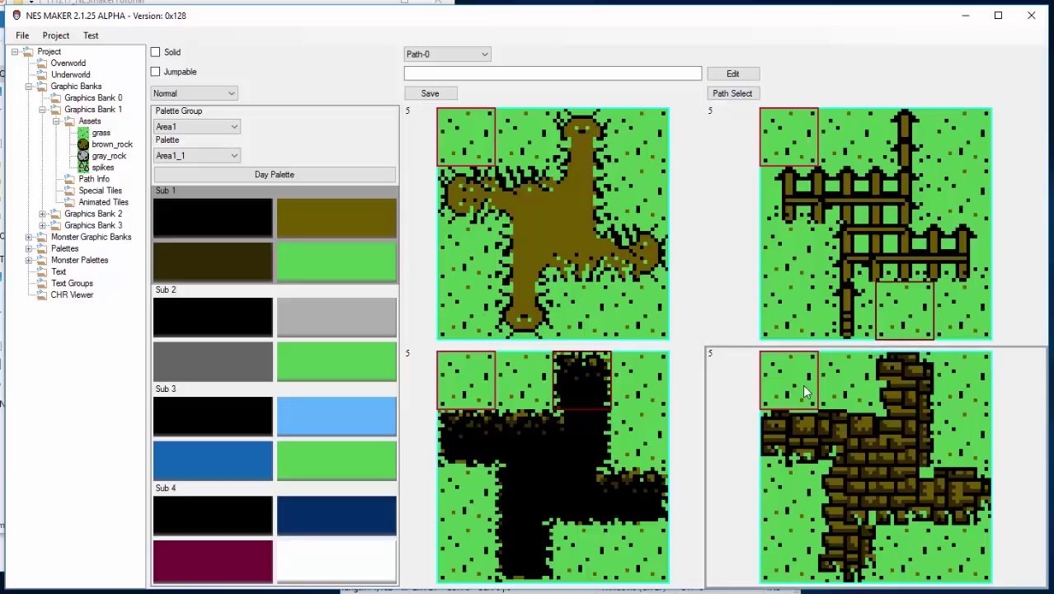
pyautogui.click(244, 310)
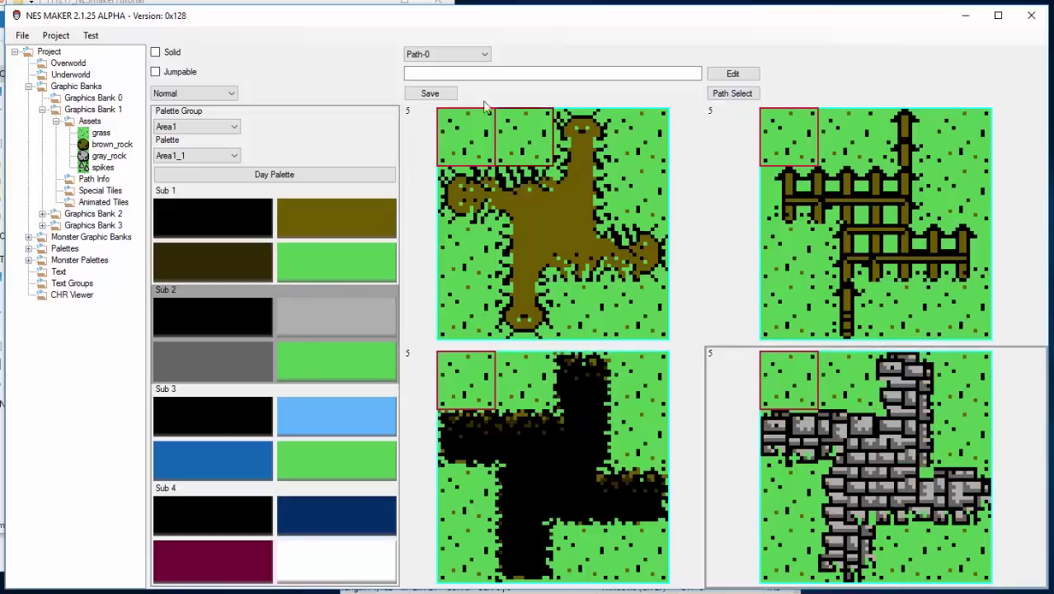
pyautogui.click(477, 143)
pyautogui.click(208, 420)
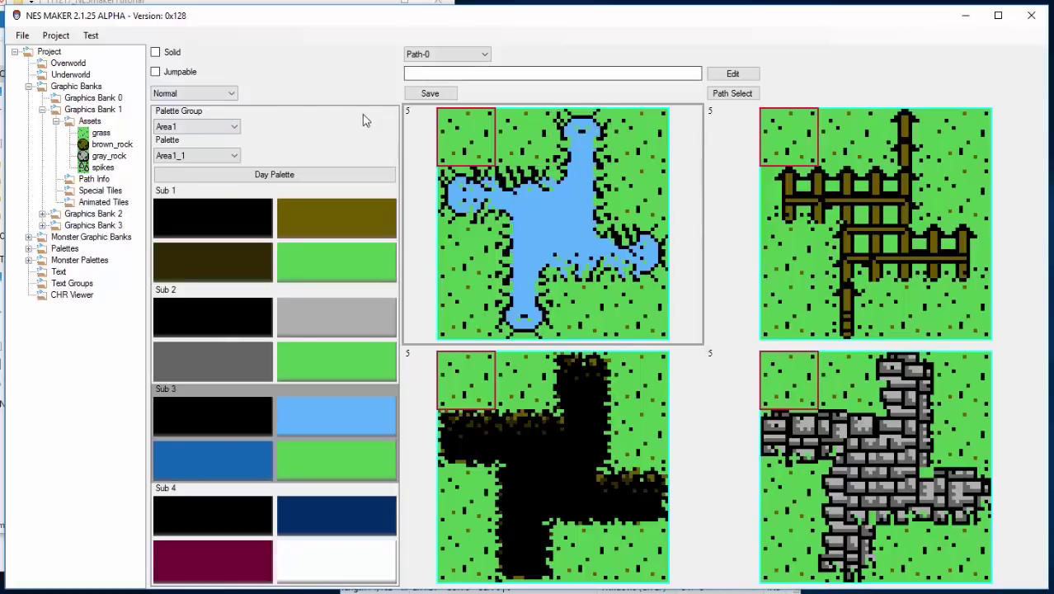
pyautogui.click(211, 94)
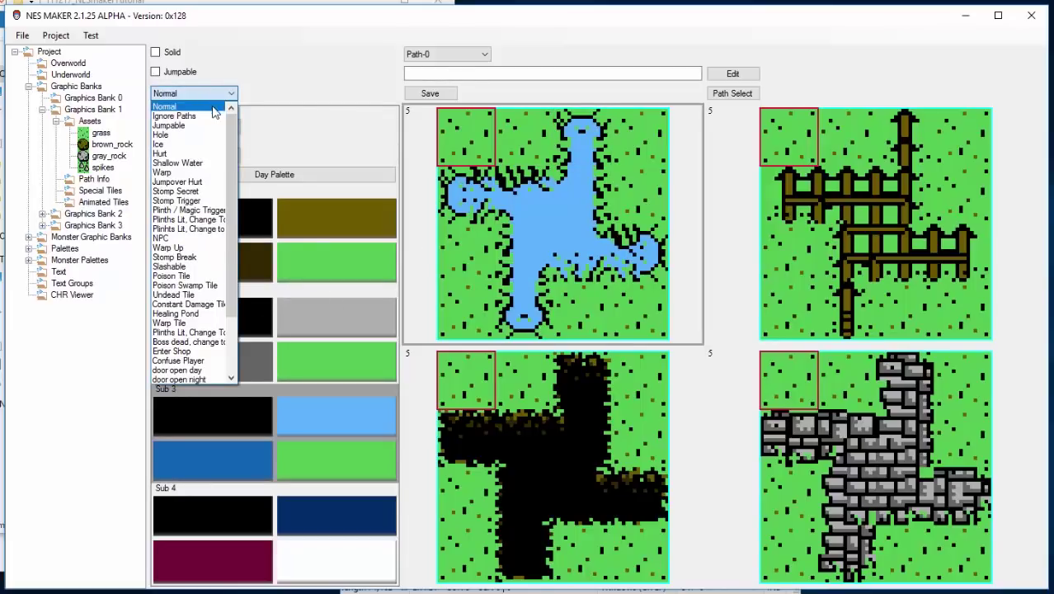
pyautogui.click(208, 164)
# Make the fence path solid and give the grey-speckled hole path the Hole type
pyautogui.click(840, 260)
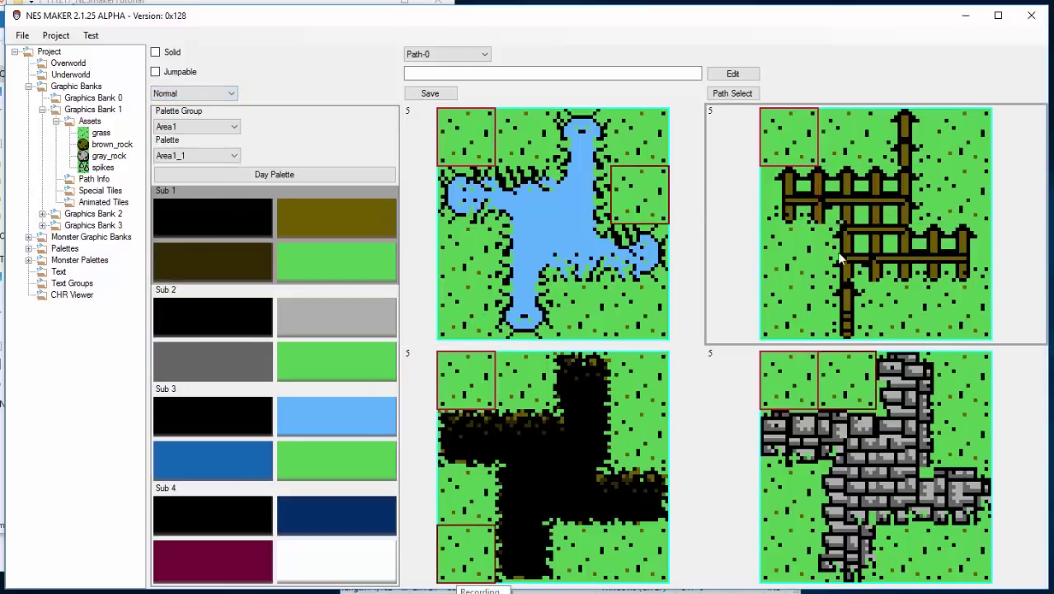
pyautogui.click(155, 52)
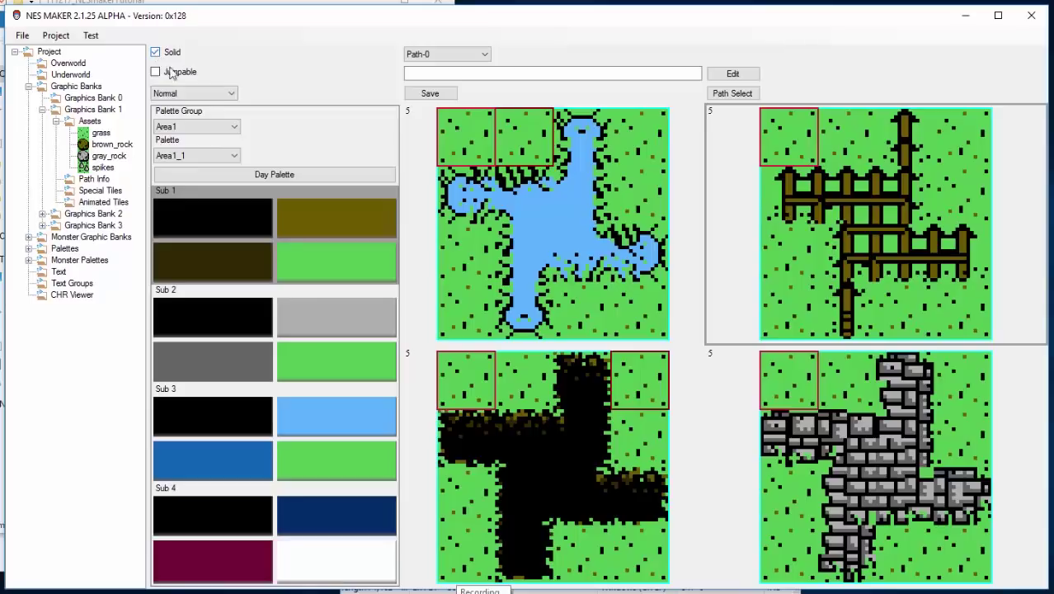
pyautogui.click(468, 394)
pyautogui.click(228, 306)
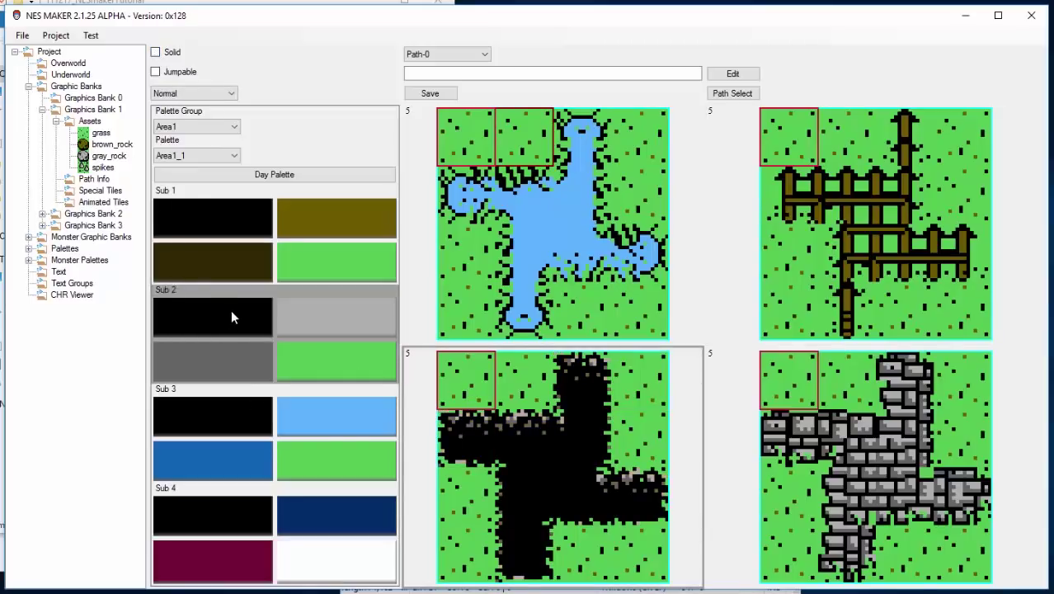
pyautogui.click(230, 94)
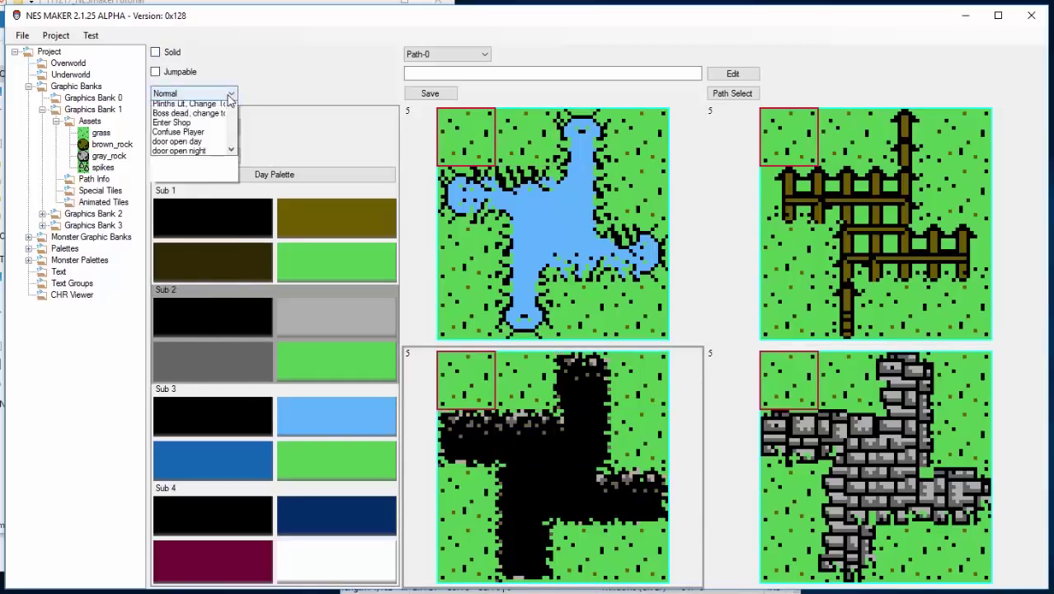
pyautogui.click(216, 141)
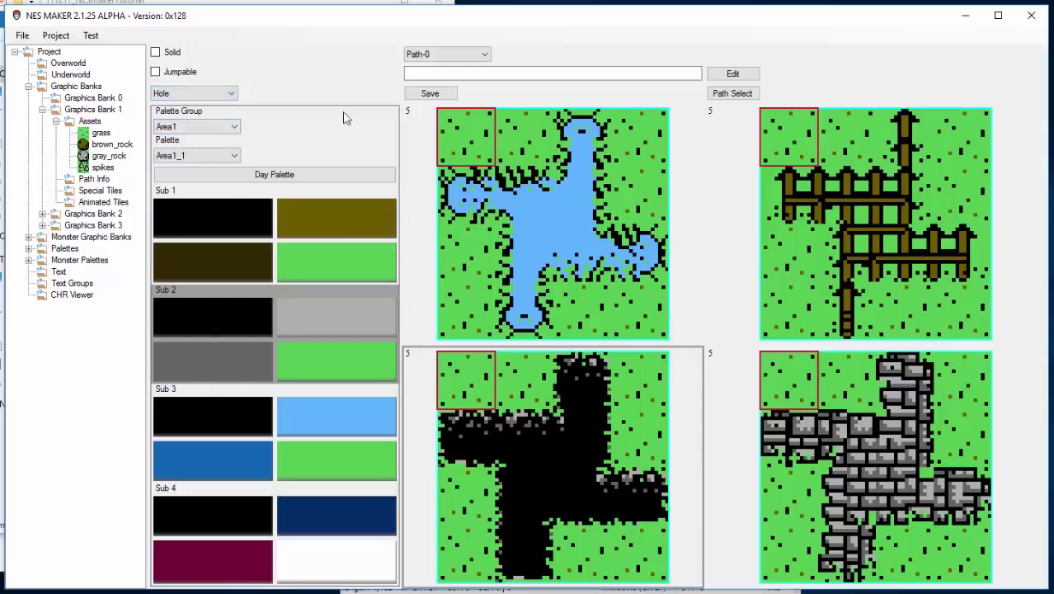
# Rename the path set to grassland_paths1 and save it
pyautogui.click(447, 73)
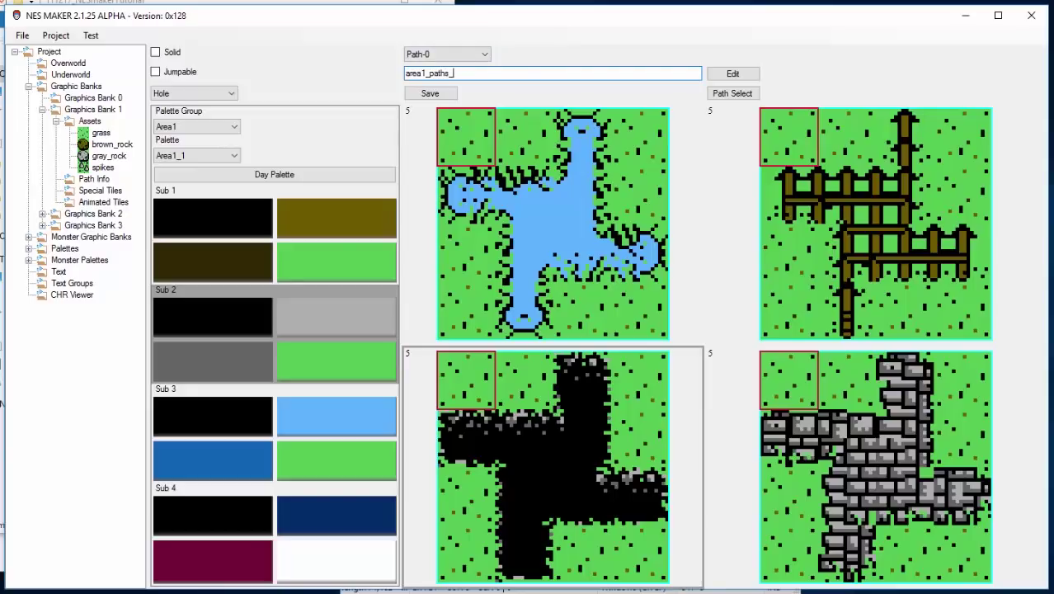
pyautogui.press('BackSpace')
pyautogui.press('BackSpace')
pyautogui.press('BackSpace')
pyautogui.press('BackSpace')
pyautogui.press('BackSpace')
pyautogui.press('BackSpace')
pyautogui.press('BackSpace')
pyautogui.press('BackSpace')
pyautogui.press('BackSpace')
pyautogui.click(428, 94)
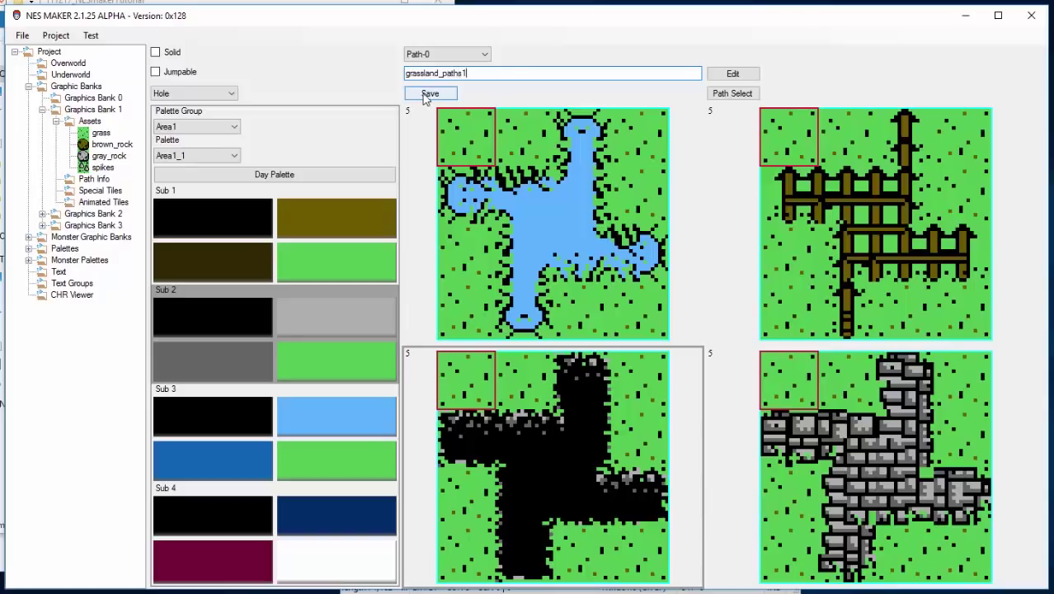
# Open grassland_paths1 under Path Info, then bring up the Overworld map
pyautogui.click(55, 179)
pyautogui.click(116, 191)
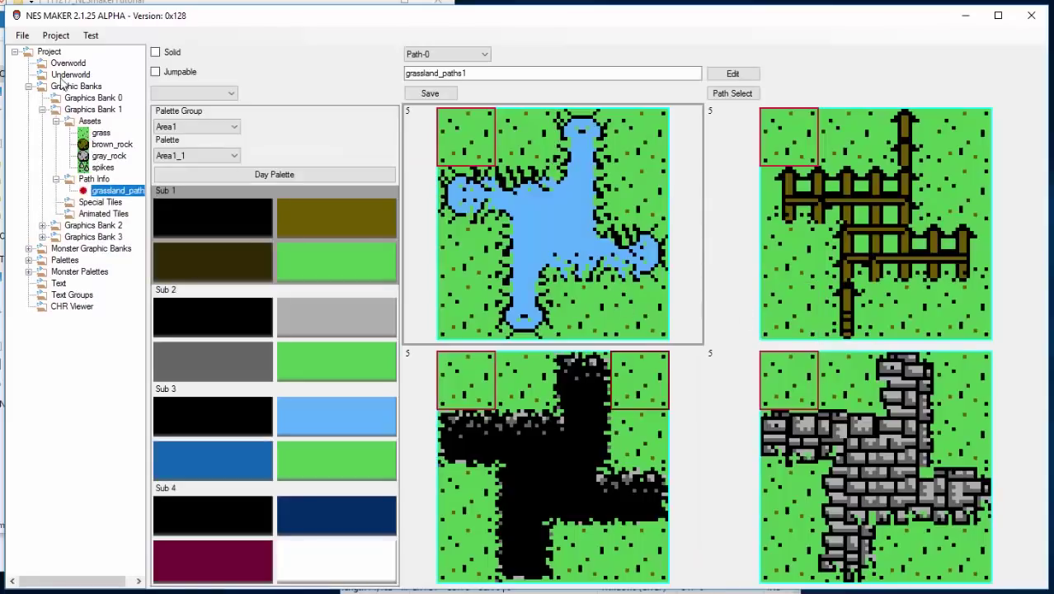
pyautogui.click(68, 62)
# Set the Sage Lake screen's Path Group to grassland_paths1, then reopen that path set
pyautogui.doubleClick(338, 195)
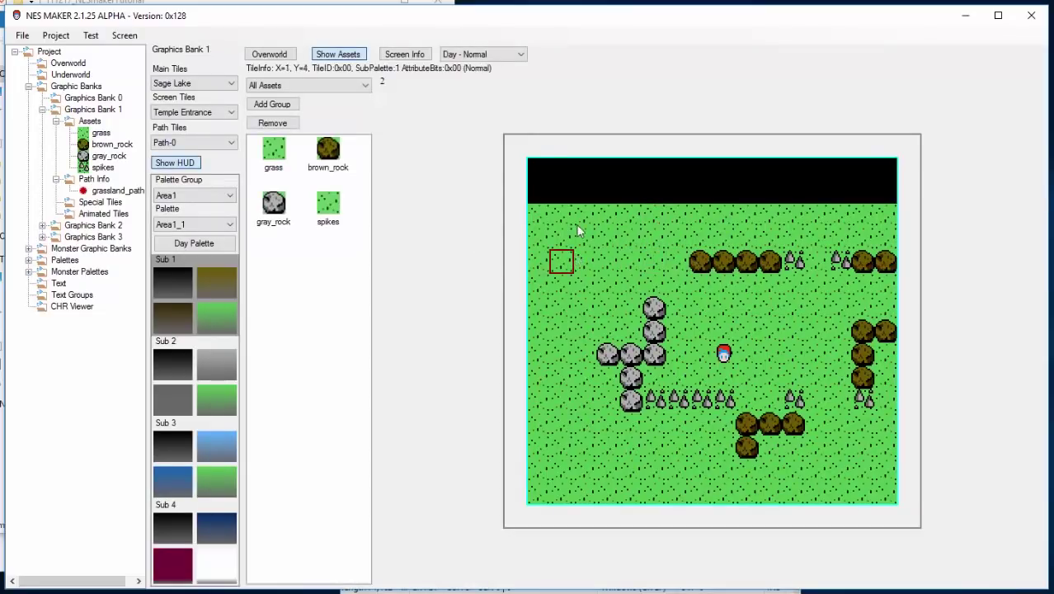
pyautogui.click(404, 65)
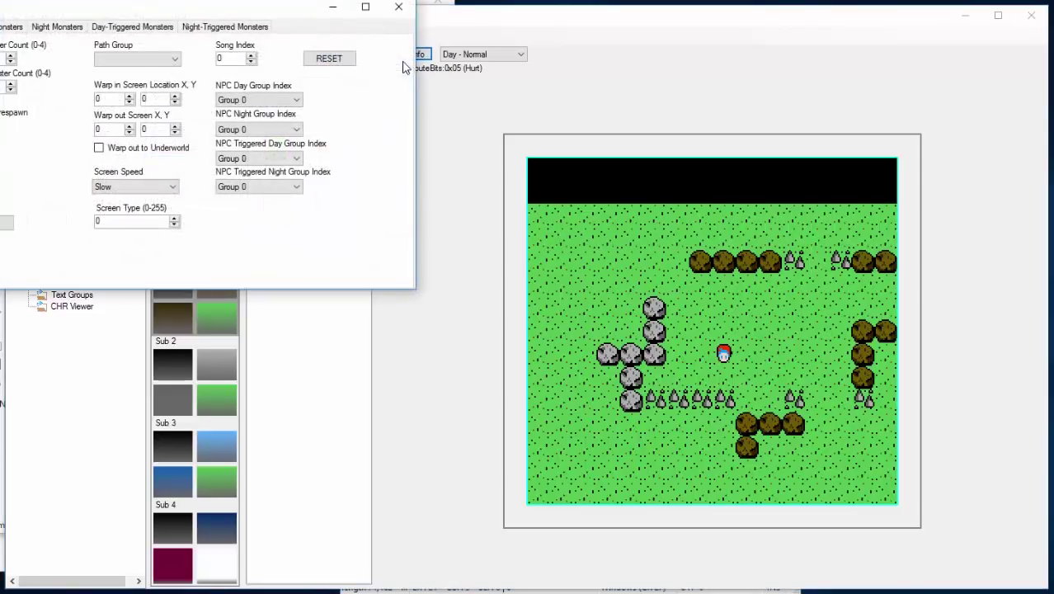
pyautogui.moveTo(182, 15); pyautogui.dragTo(352, 74)
pyautogui.click(336, 119)
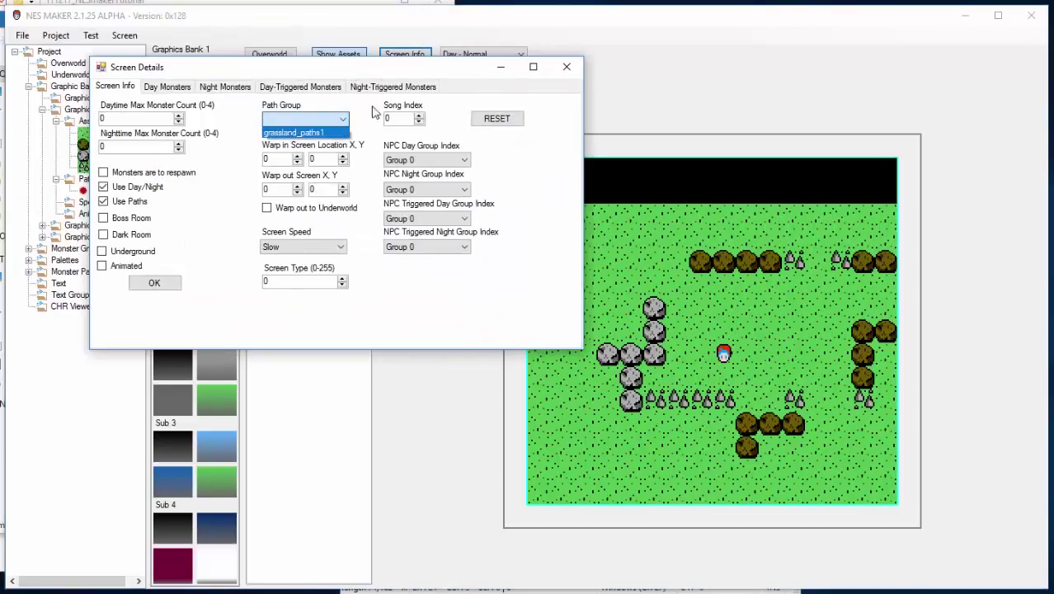
pyautogui.click(293, 133)
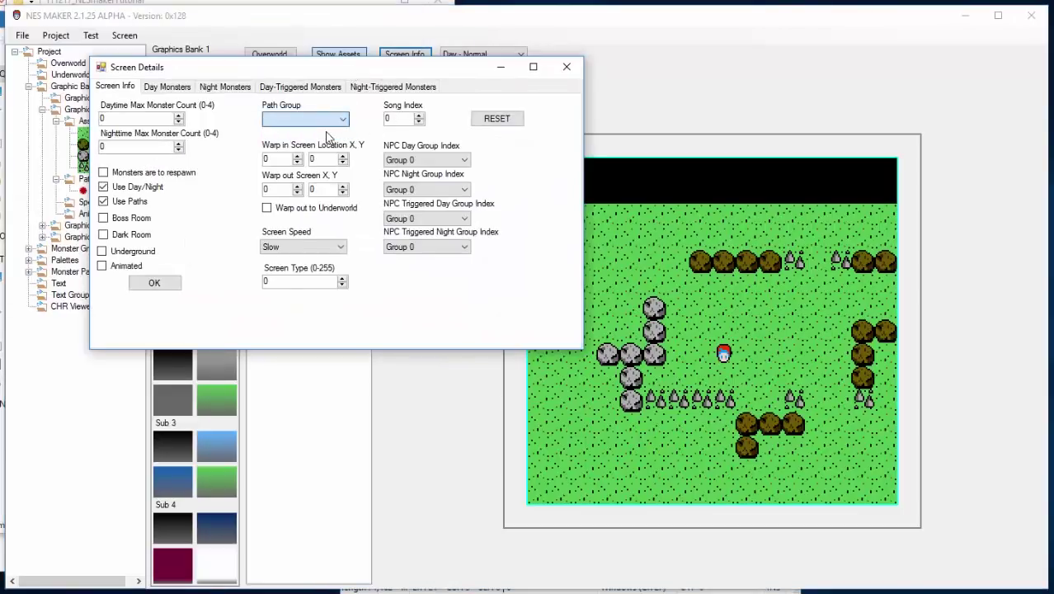
pyautogui.click(176, 284)
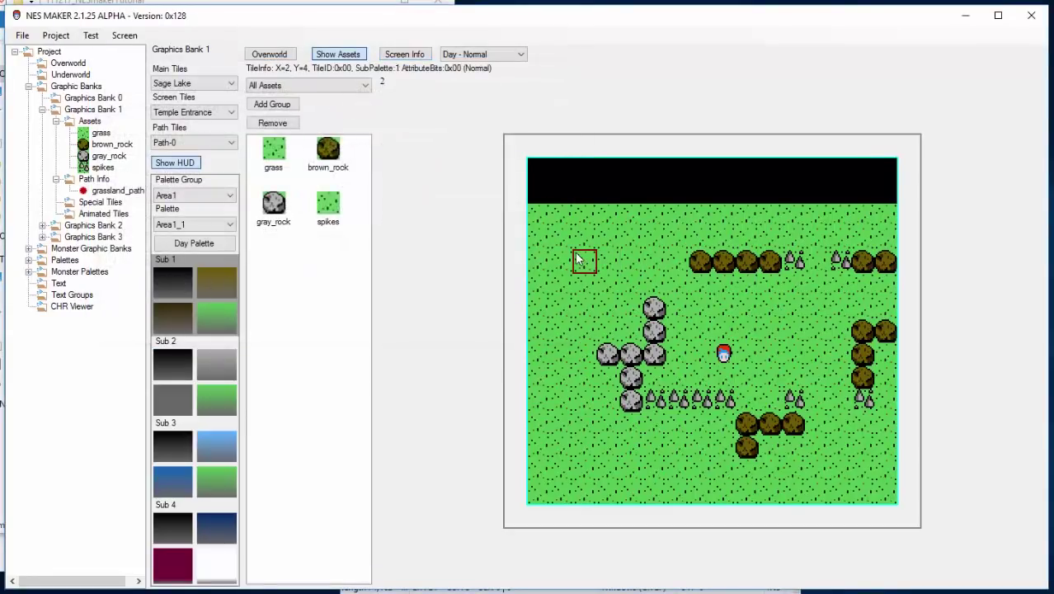
pyautogui.click(119, 191)
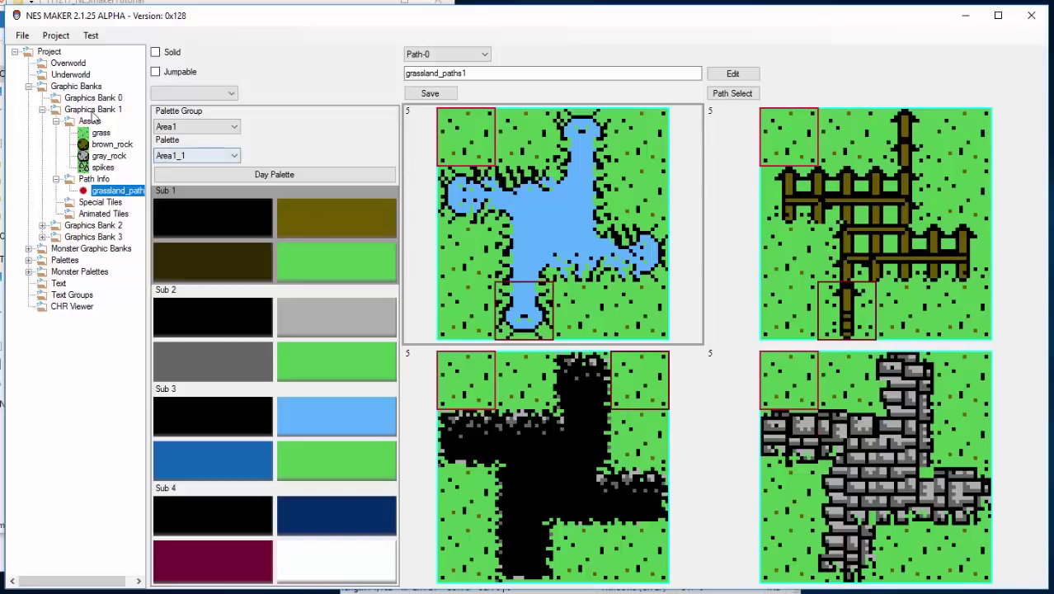
# Paint a shallow-water pond at the top-left down toward the grey rocks
pyautogui.click(62, 64)
pyautogui.doubleClick(357, 182)
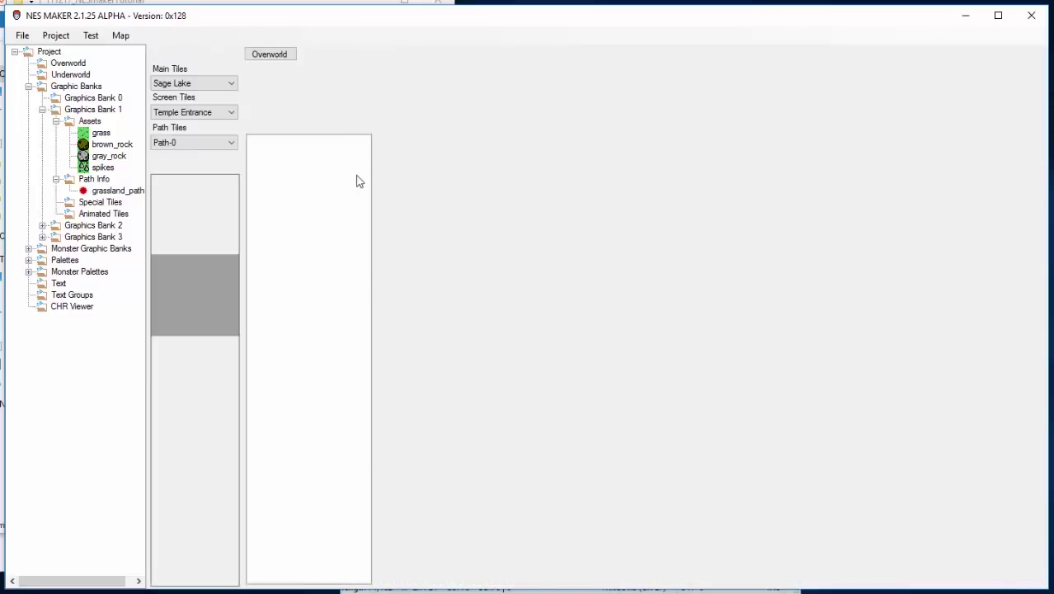
pyautogui.moveTo(561, 239)
pyautogui.mouseDown()
pyautogui.moveTo(584, 237)
pyautogui.moveTo(584, 261)
pyautogui.moveTo(637, 239)
pyautogui.mouseUp()
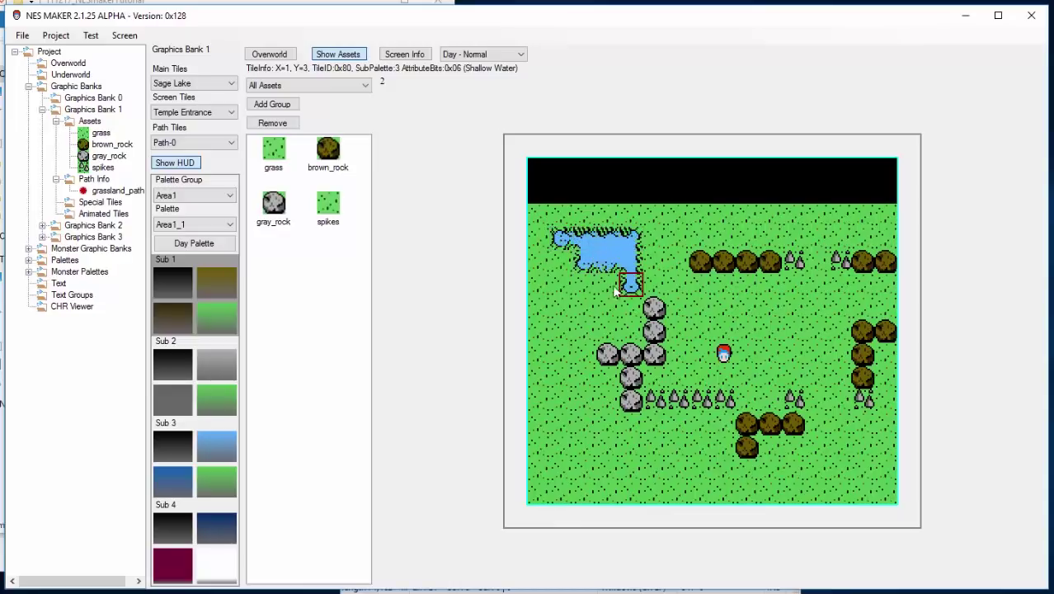
pyautogui.moveTo(614, 290)
pyautogui.mouseDown()
pyautogui.moveTo(610, 307)
pyautogui.moveTo(627, 334)
pyautogui.moveTo(590, 331)
pyautogui.moveTo(582, 277)
pyautogui.moveTo(566, 276)
pyautogui.moveTo(663, 293)
pyautogui.mouseUp()
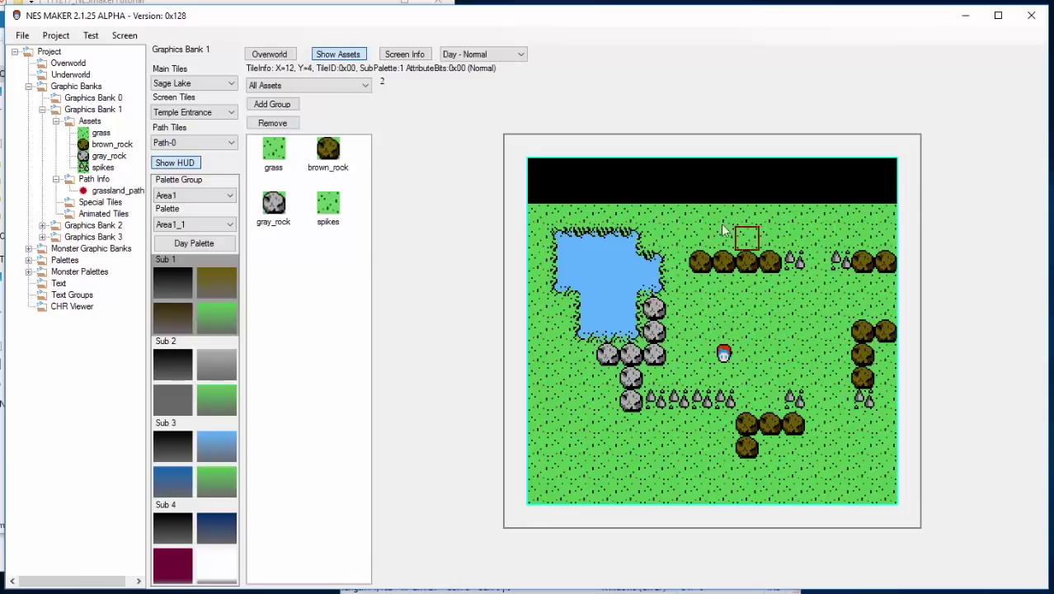
# Draw a wooden fence to the screen's right edge and two hole tiles beside the lower rocks
pyautogui.moveTo(772, 352)
pyautogui.mouseDown()
pyautogui.moveTo(807, 357)
pyautogui.moveTo(812, 429)
pyautogui.mouseUp()
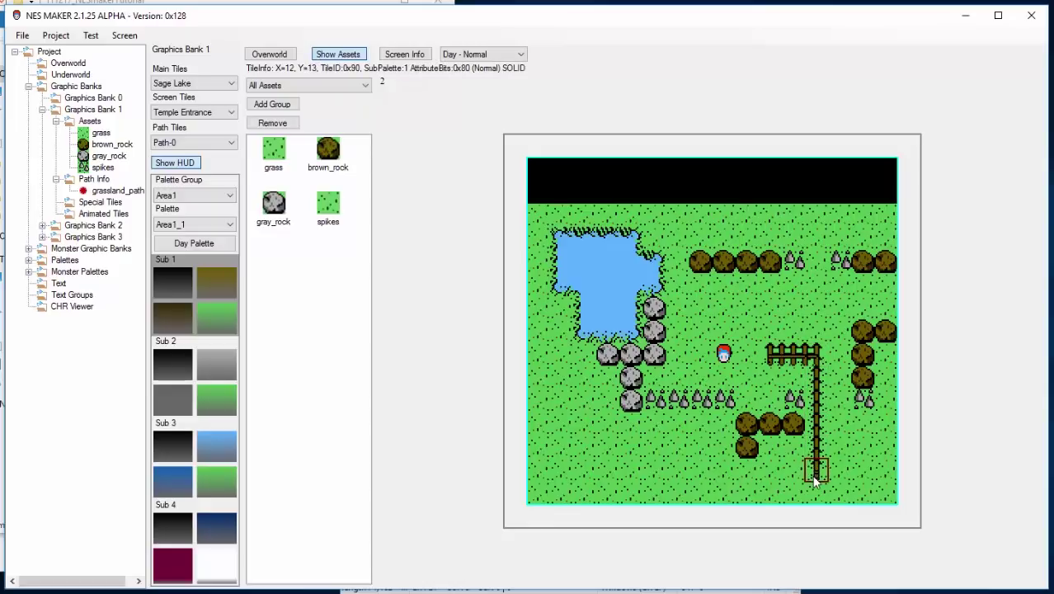
pyautogui.moveTo(822, 479); pyautogui.dragTo(890, 470)
pyautogui.click(791, 449)
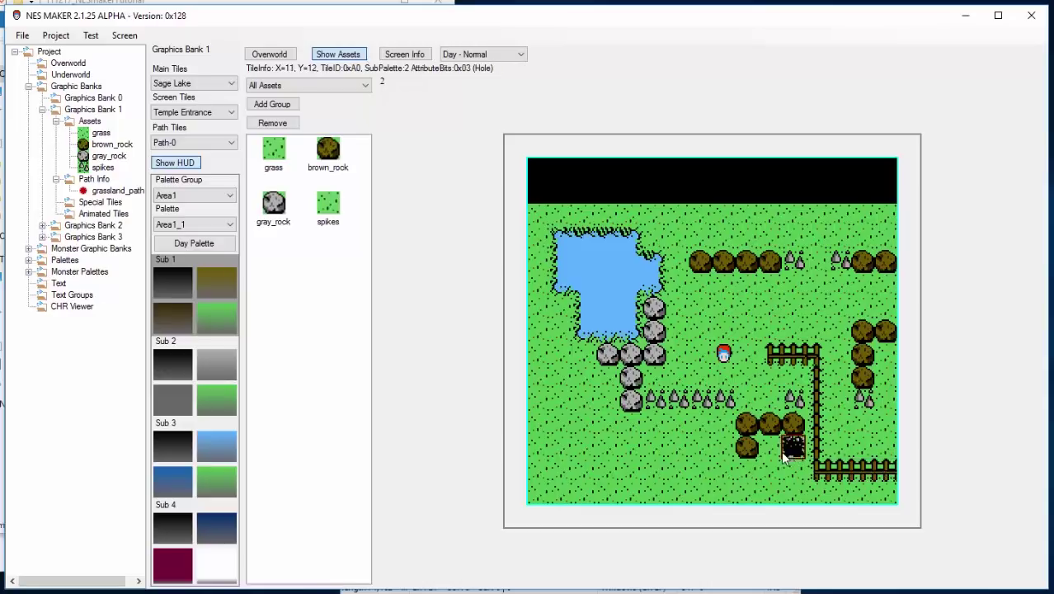
pyautogui.click(793, 466)
# Paint stone path tiles above the player and in a row across to the right
pyautogui.click(769, 286)
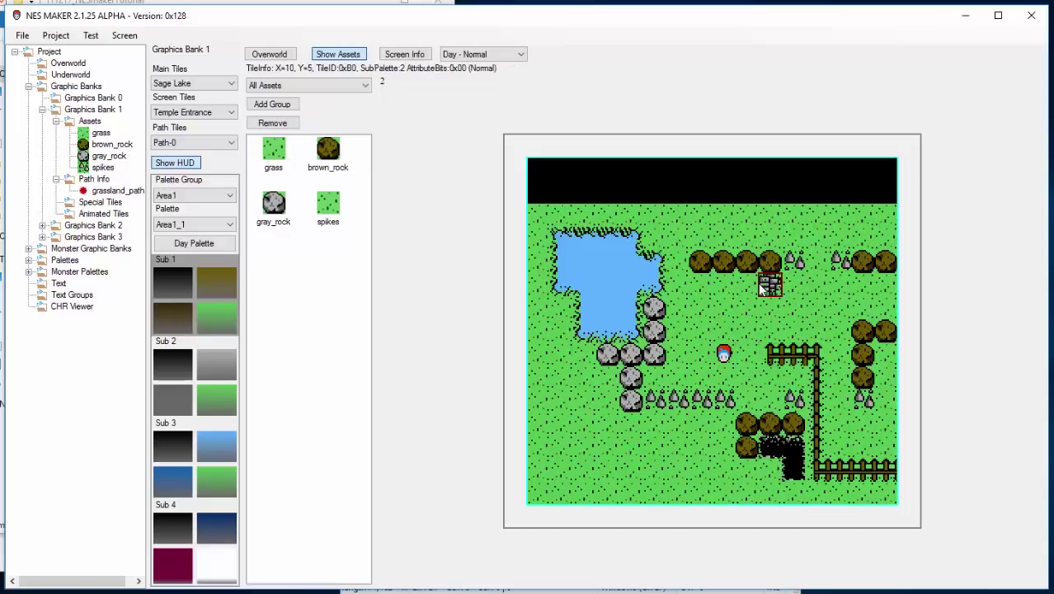
pyautogui.click(723, 329)
pyautogui.click(724, 308)
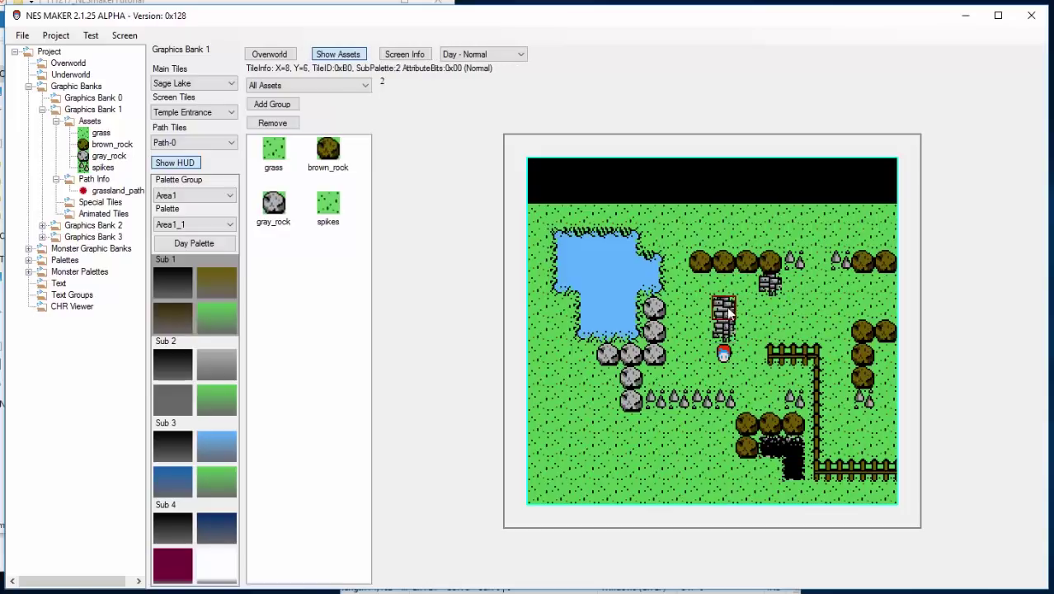
pyautogui.moveTo(723, 285)
pyautogui.mouseDown()
pyautogui.moveTo(814, 284)
pyautogui.moveTo(816, 213)
pyautogui.moveTo(793, 330)
pyautogui.moveTo(845, 334)
pyautogui.moveTo(831, 365)
pyautogui.moveTo(834, 404)
pyautogui.moveTo(873, 428)
pyautogui.moveTo(894, 424)
pyautogui.mouseUp()
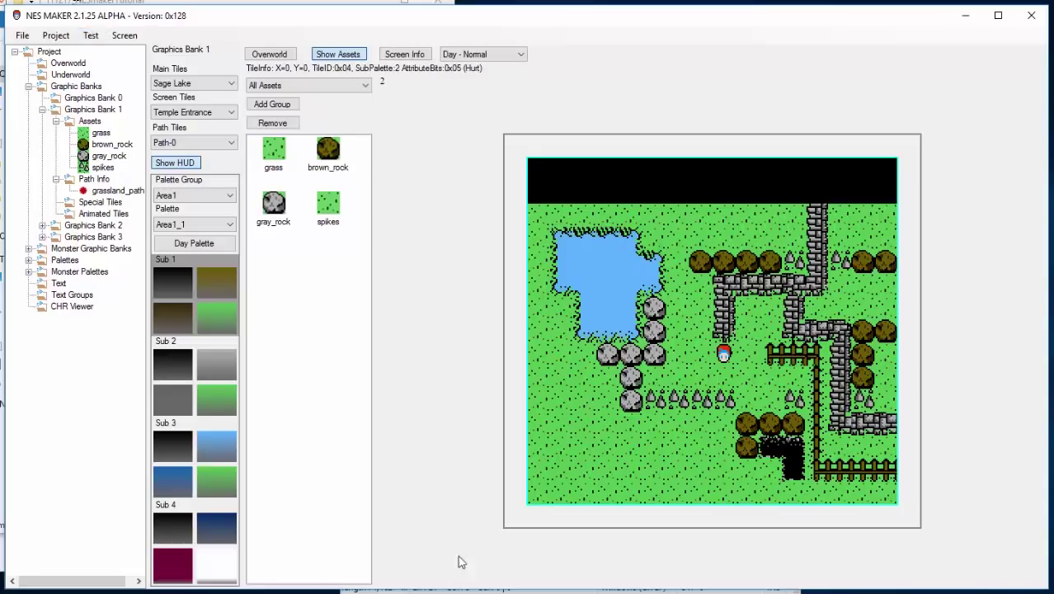
# Browse to GameEngineData > Routines > TileCollisionRoutines in Explorer, then return to NES Maker
pyautogui.moveTo(318, 590)
pyautogui.click(318, 534)
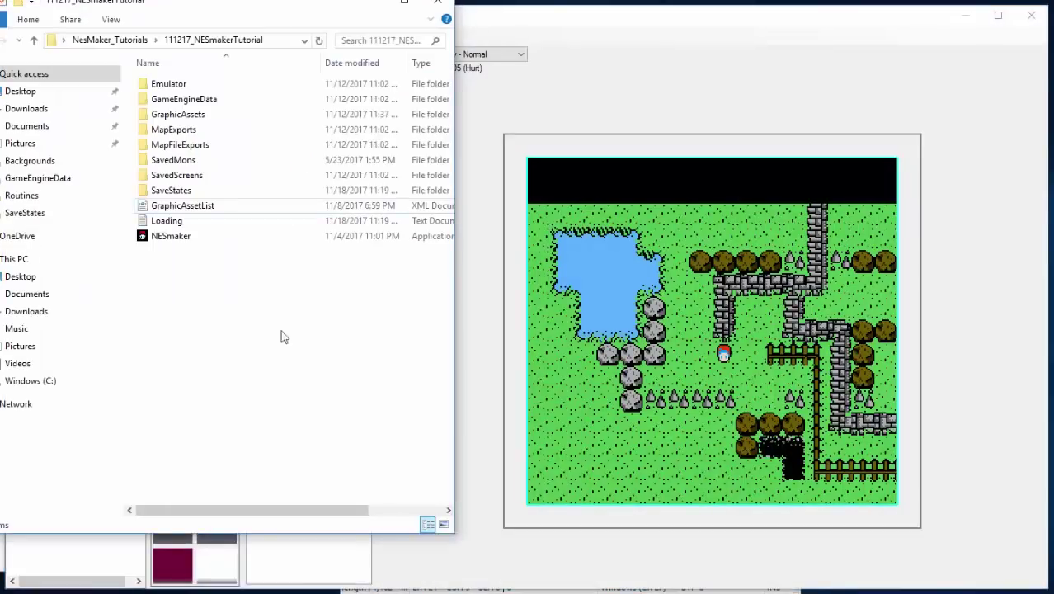
pyautogui.doubleClick(183, 99)
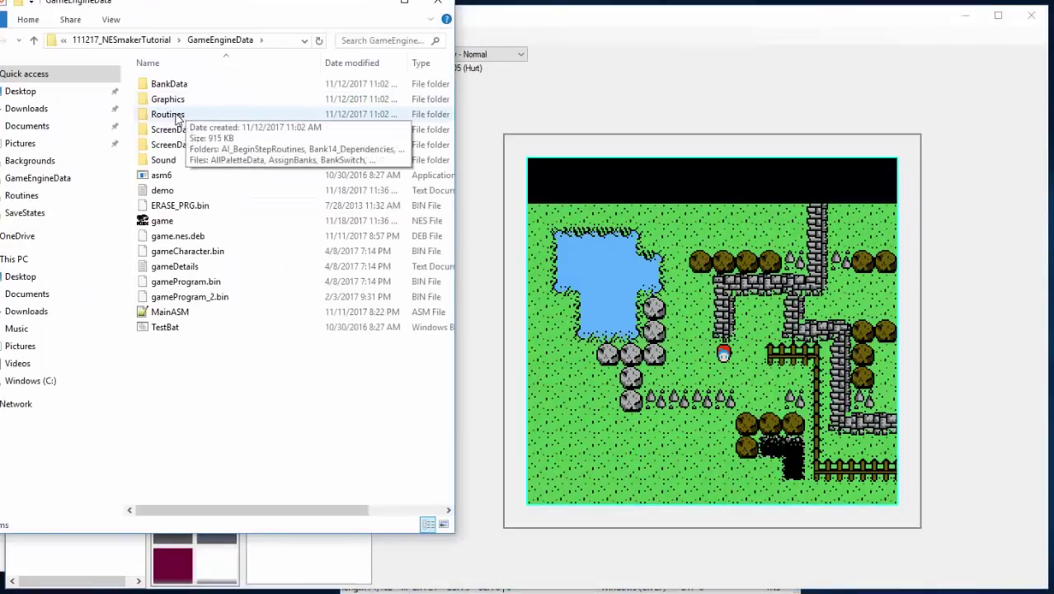
pyautogui.doubleClick(174, 119)
pyautogui.doubleClick(169, 158)
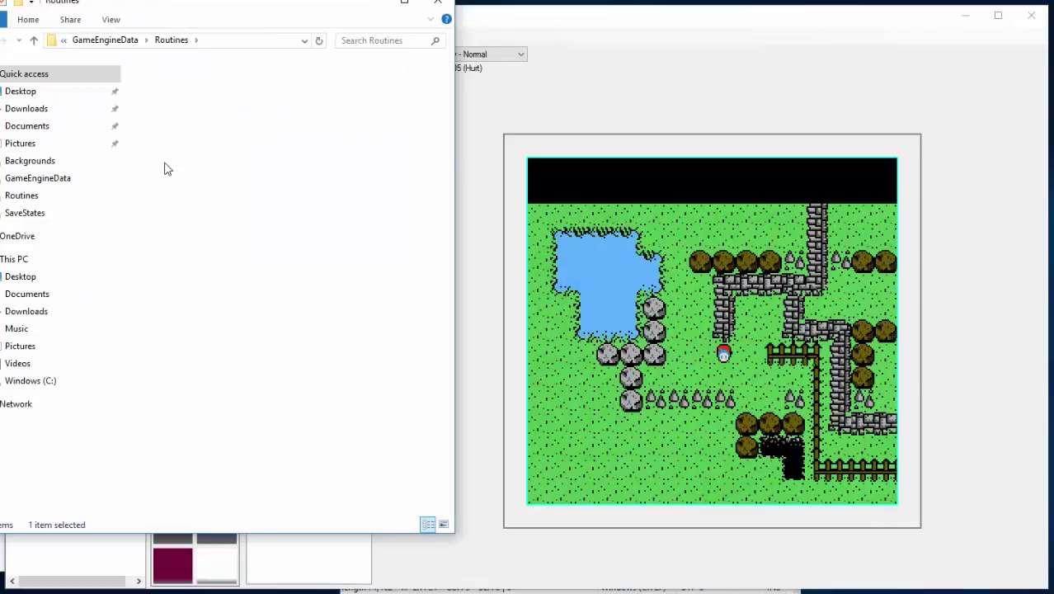
pyautogui.scroll(-1, 329, 156)
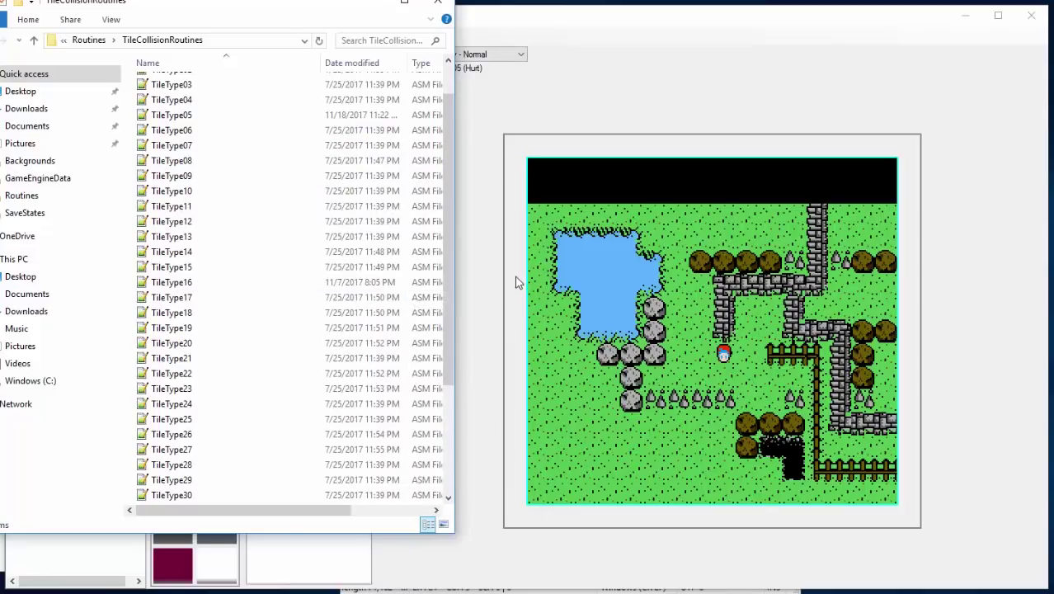
pyautogui.click(534, 127)
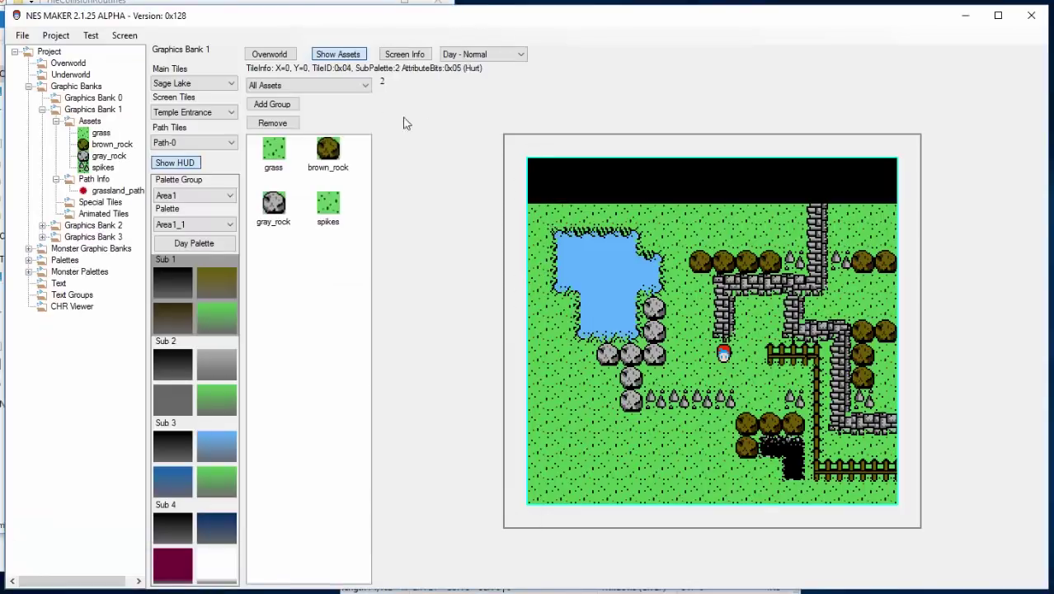
# Export the game and launch a test run in the built-in emulator
pyautogui.click(91, 36)
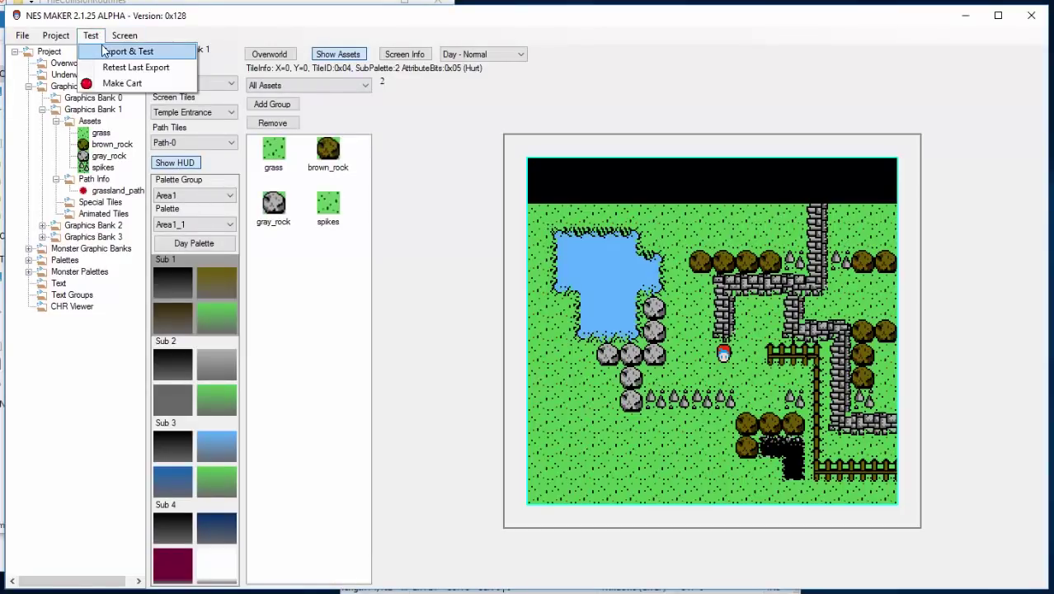
pyautogui.click(105, 51)
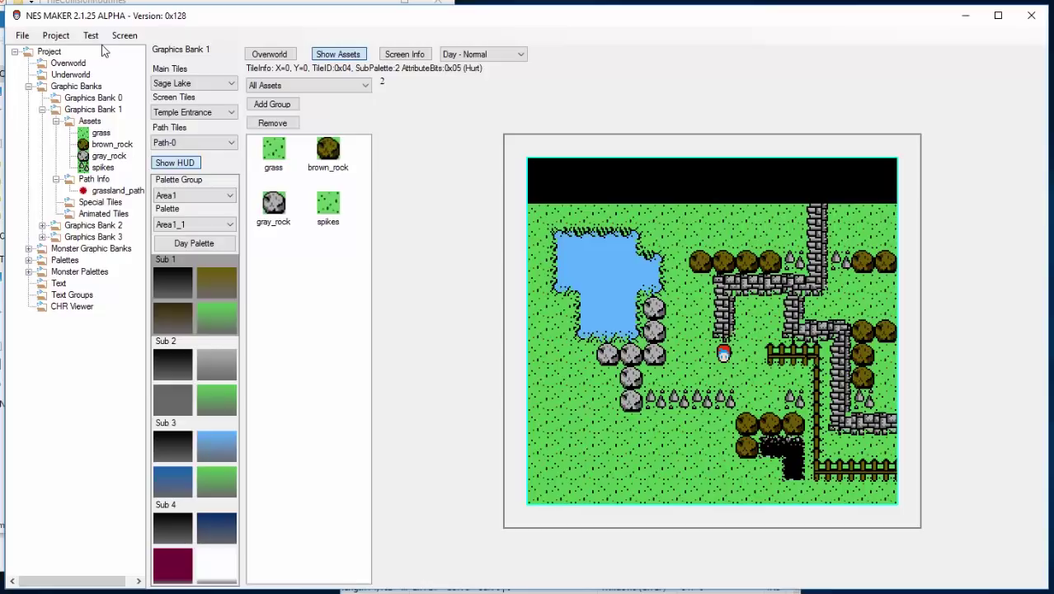
pyautogui.press('Return')
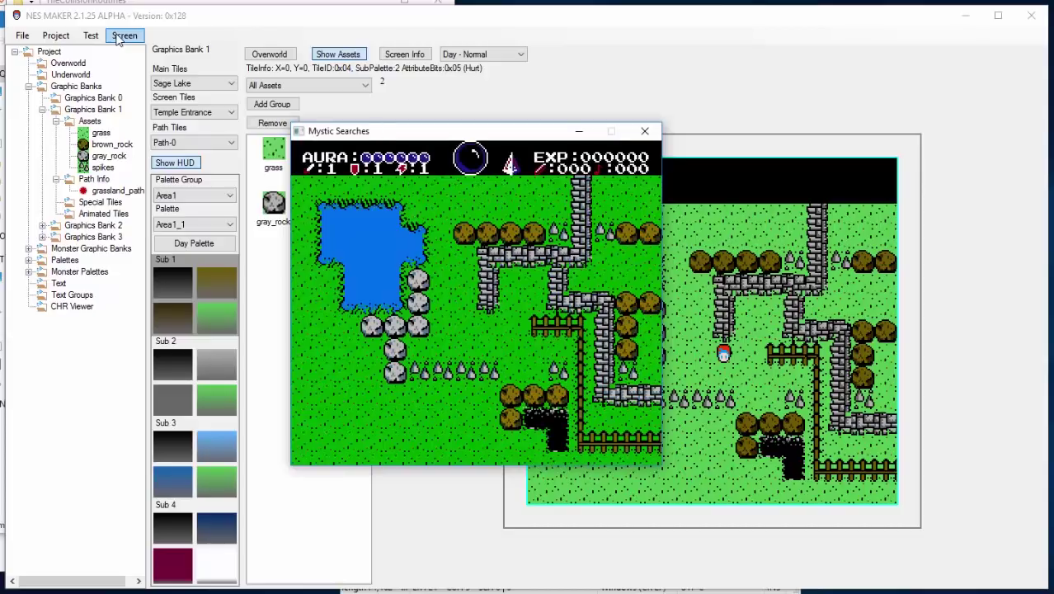
# Walk the hero around the pond, rocks and fence, then close the emulator
pyautogui.press('Left')
pyautogui.press('Up')
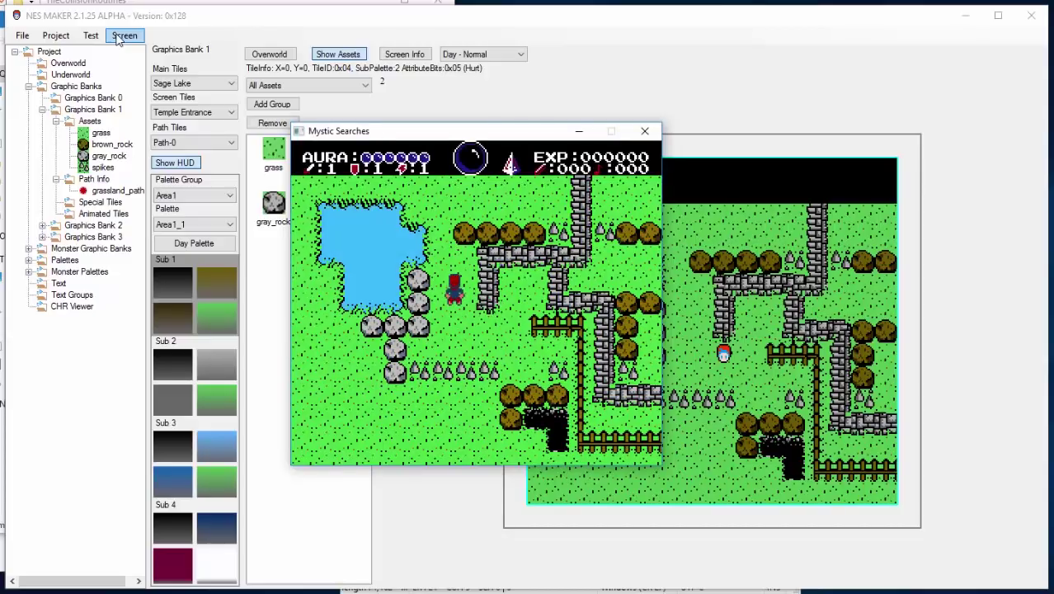
pyautogui.press('Up')
pyautogui.press('Left')
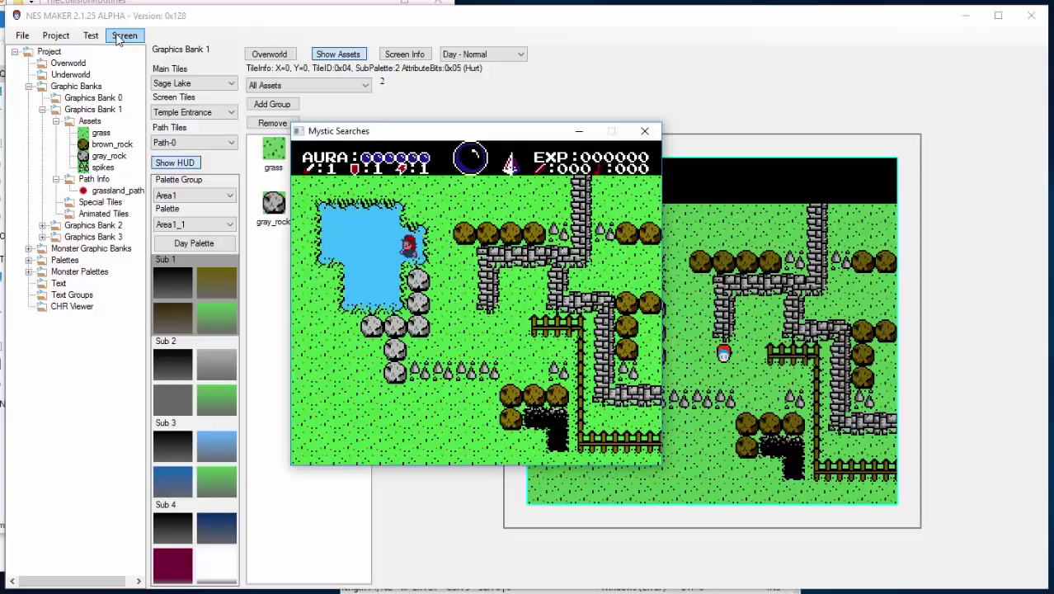
pyautogui.press('Left')
pyautogui.press('Right')
pyautogui.press('Up')
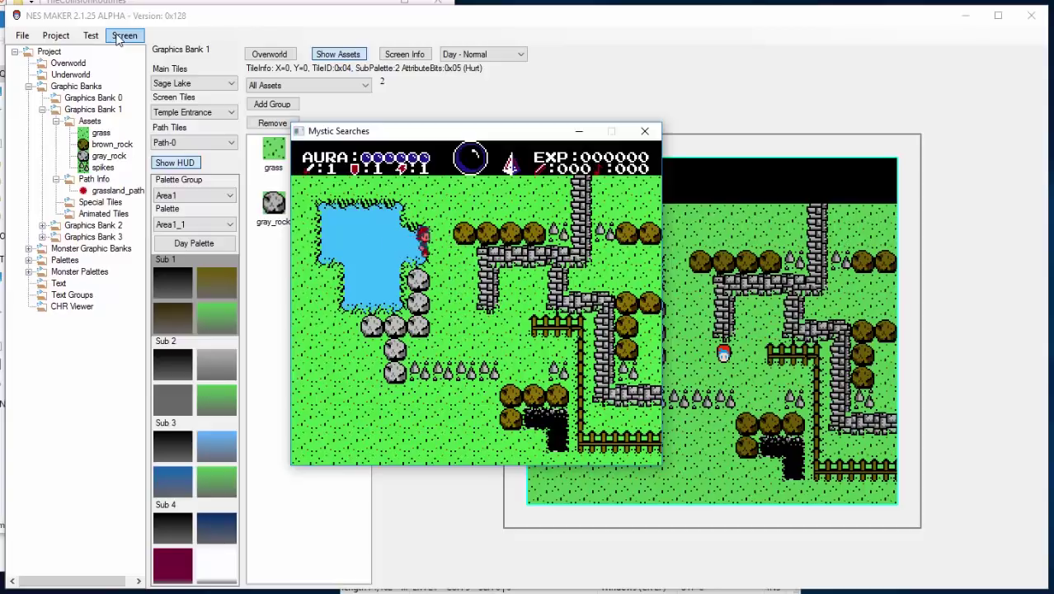
pyautogui.press('Right')
pyautogui.press('Down')
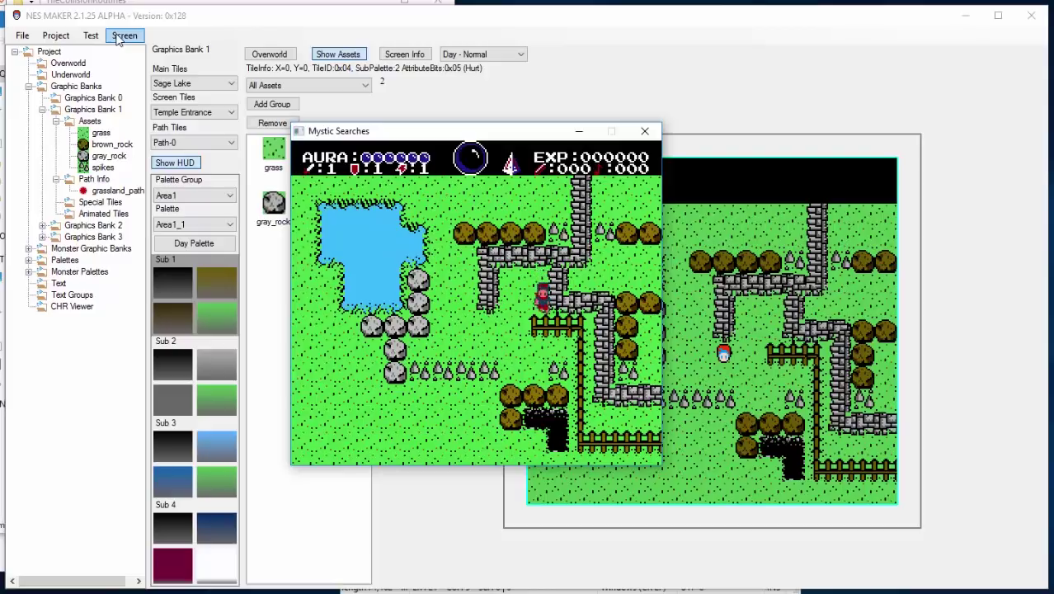
pyautogui.press('Left')
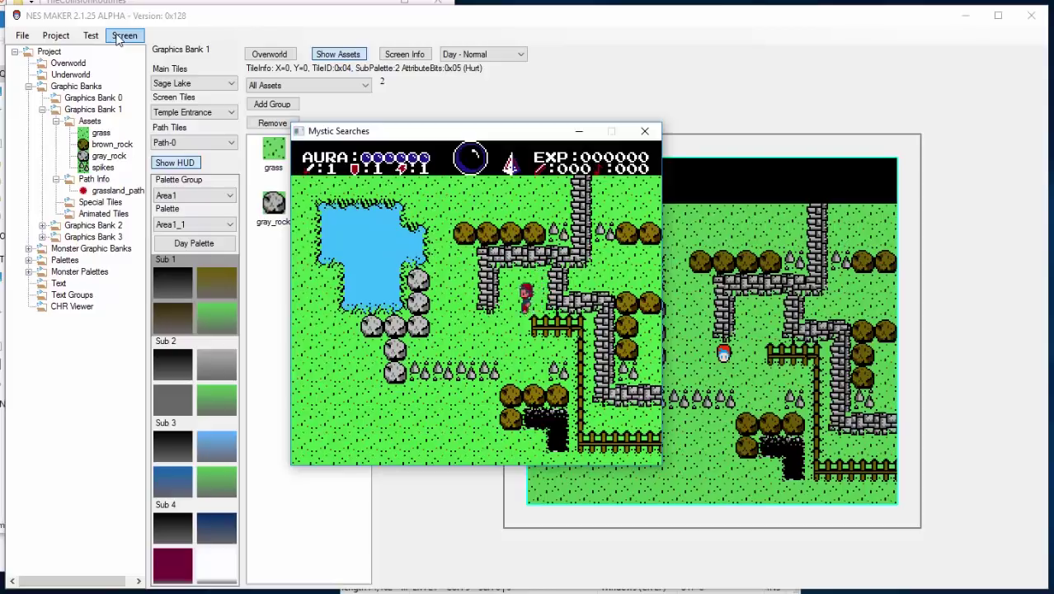
pyautogui.press('Down')
pyautogui.press('Up')
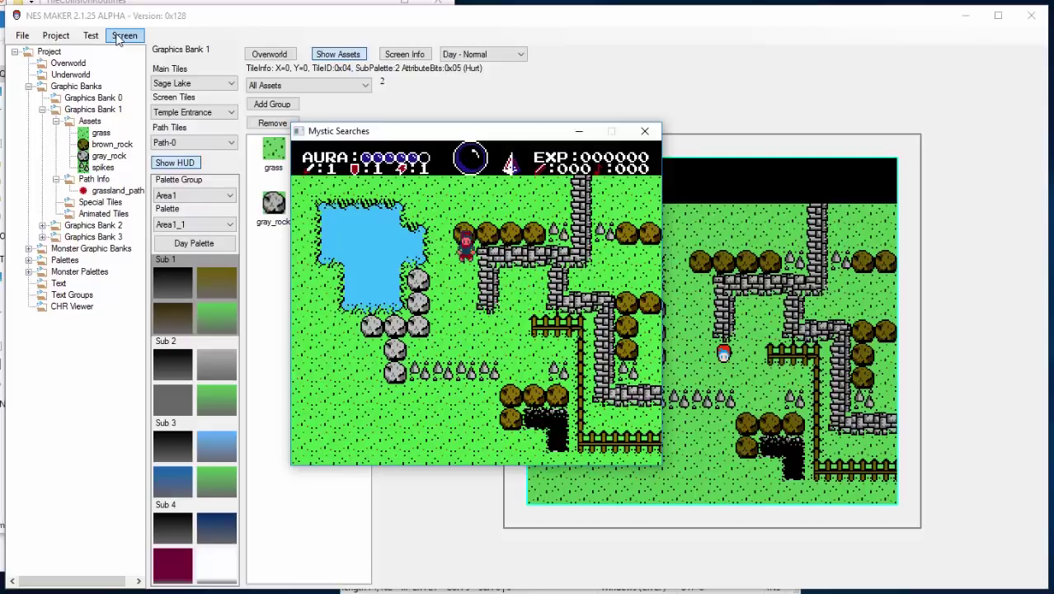
pyautogui.press('Down')
pyautogui.press('Left')
pyautogui.press('Right')
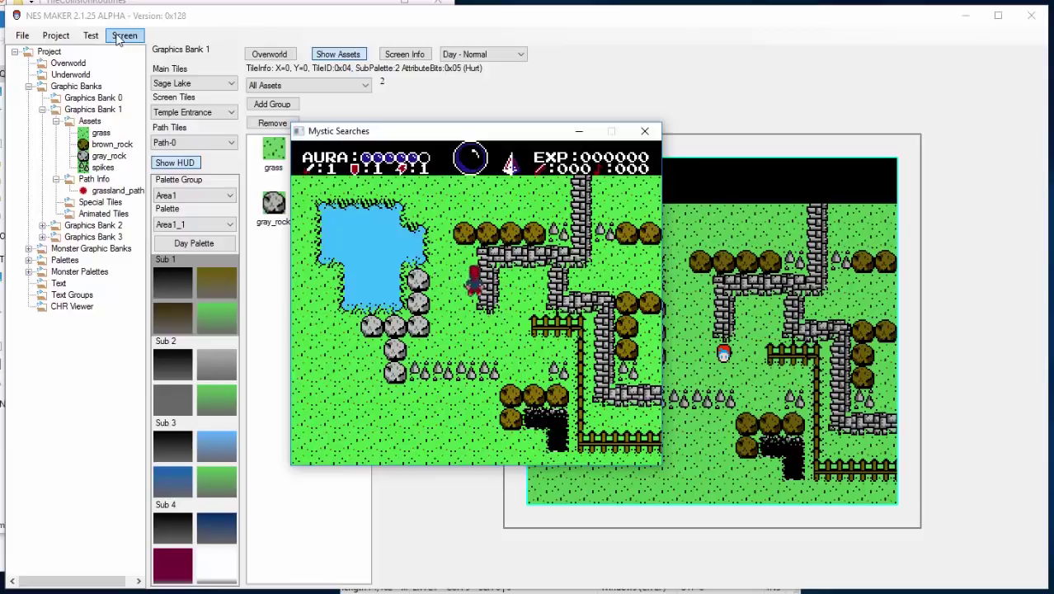
pyautogui.press('Up')
pyautogui.click(644, 130)
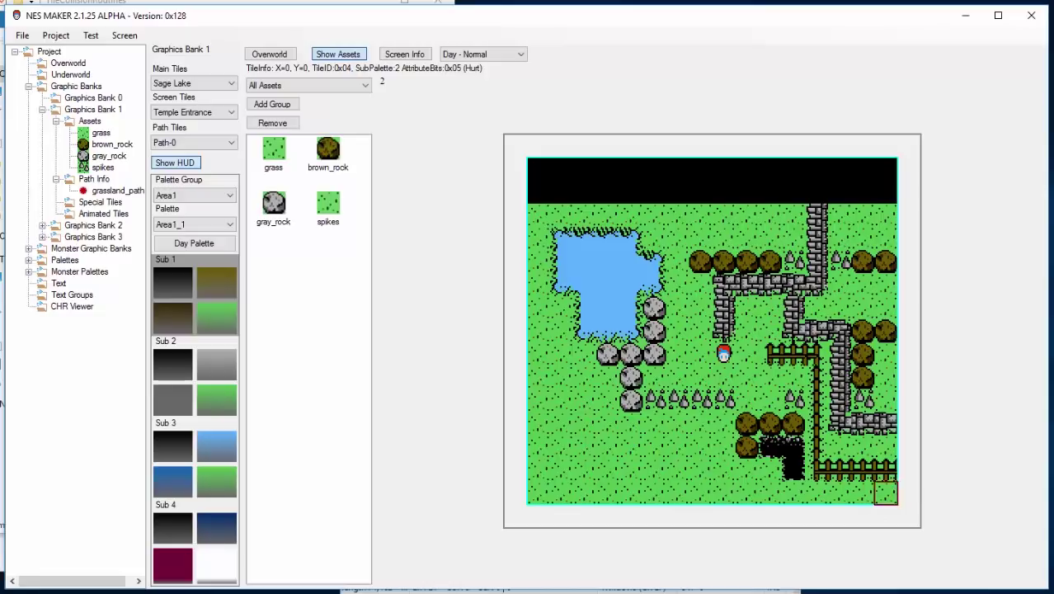
# Scroll through the TileType00–TileType40 files in TileCollisionRoutines and reposition the window
pyautogui.moveTo(271, 592)
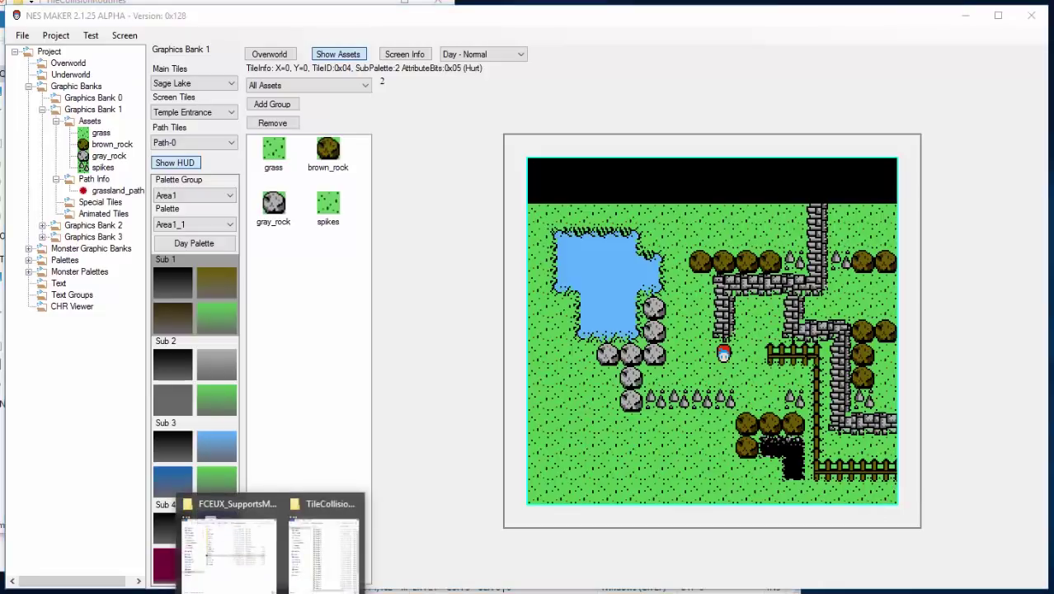
pyautogui.click(290, 561)
pyautogui.scroll(-2, 452, 214)
pyautogui.moveTo(452, 214); pyautogui.dragTo(449, 336)
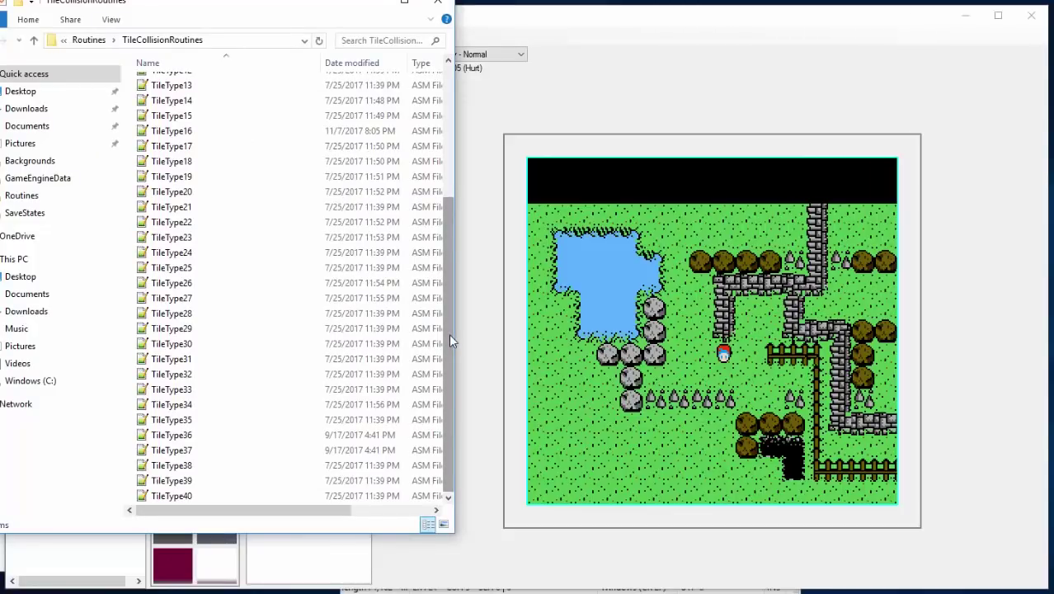
pyautogui.moveTo(450, 340); pyautogui.dragTo(449, 207)
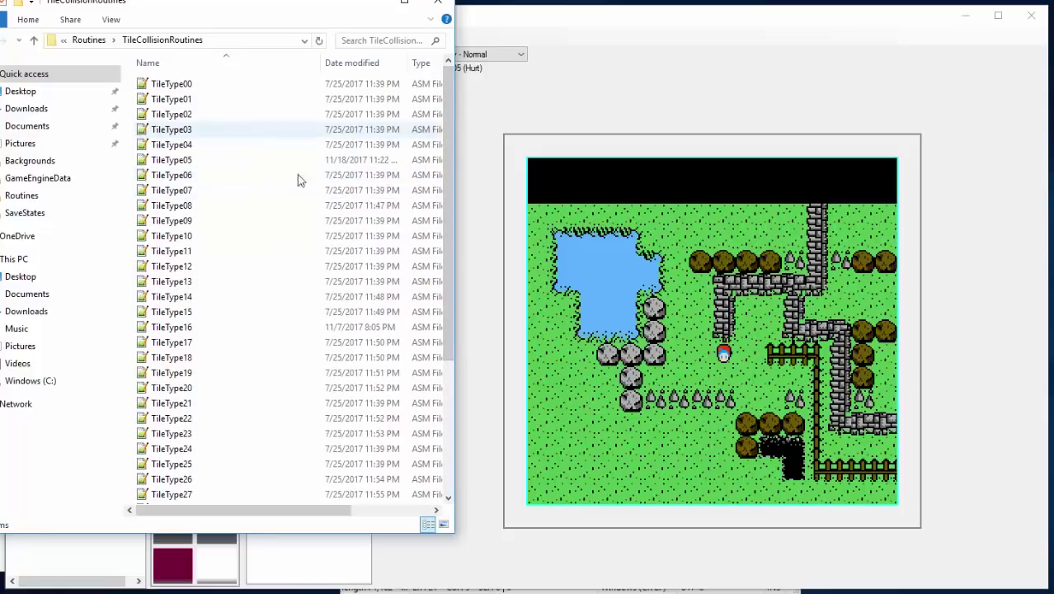
pyautogui.moveTo(447, 139)
pyautogui.mouseDown()
pyautogui.moveTo(461, 290)
pyautogui.moveTo(450, 140)
pyautogui.mouseUp()
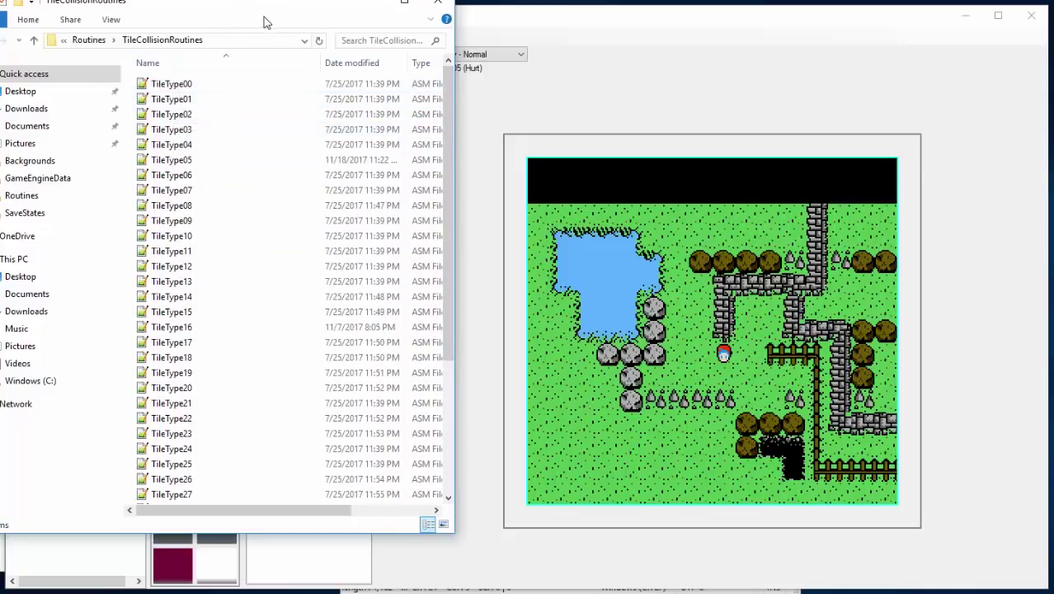
pyautogui.moveTo(285, 14); pyautogui.dragTo(323, 25)
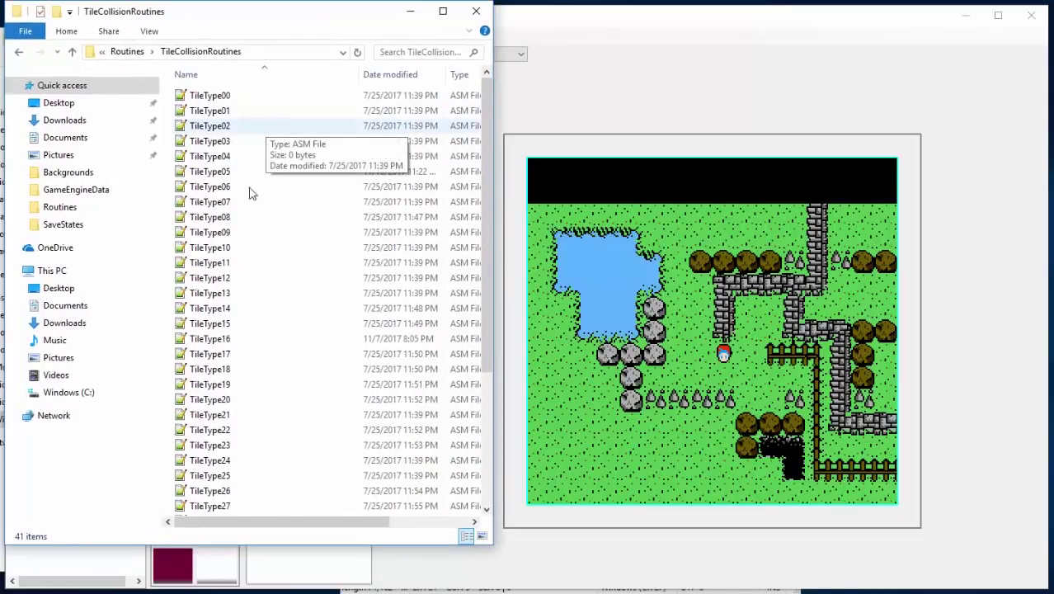
# Inspect the empty TileType00 file, close it and GraphicAssetList.xml, and return to NES Maker's Sage Lake editor
pyautogui.doubleClick(209, 97)
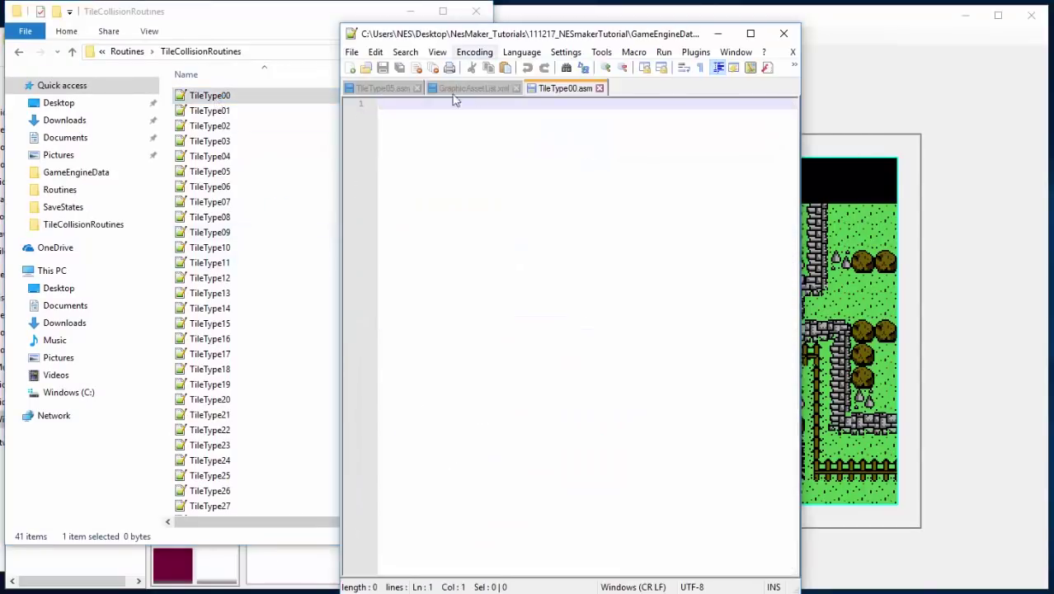
pyautogui.click(599, 89)
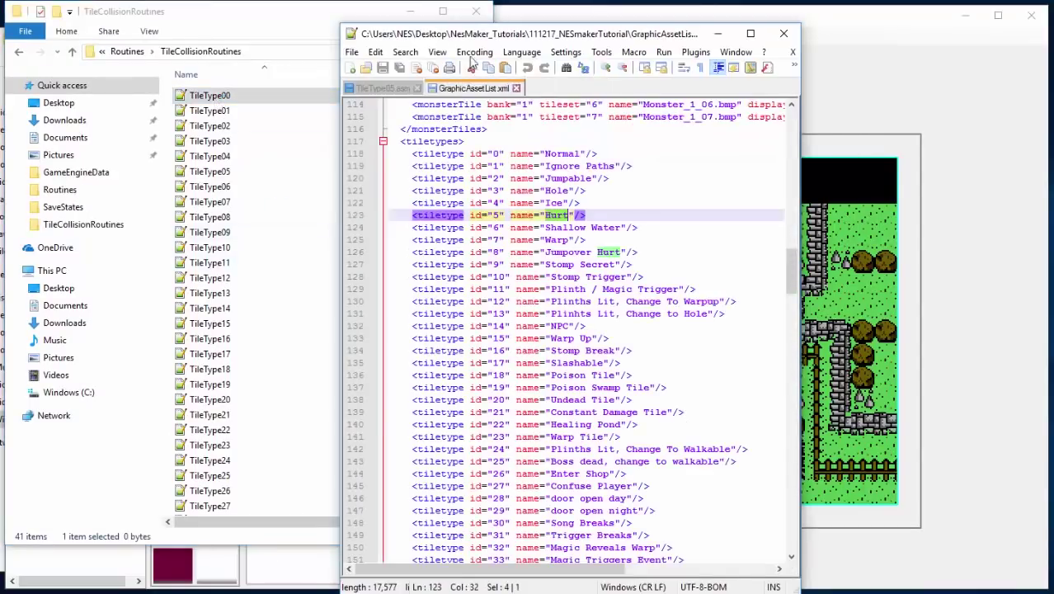
pyautogui.click(516, 88)
pyautogui.click(966, 115)
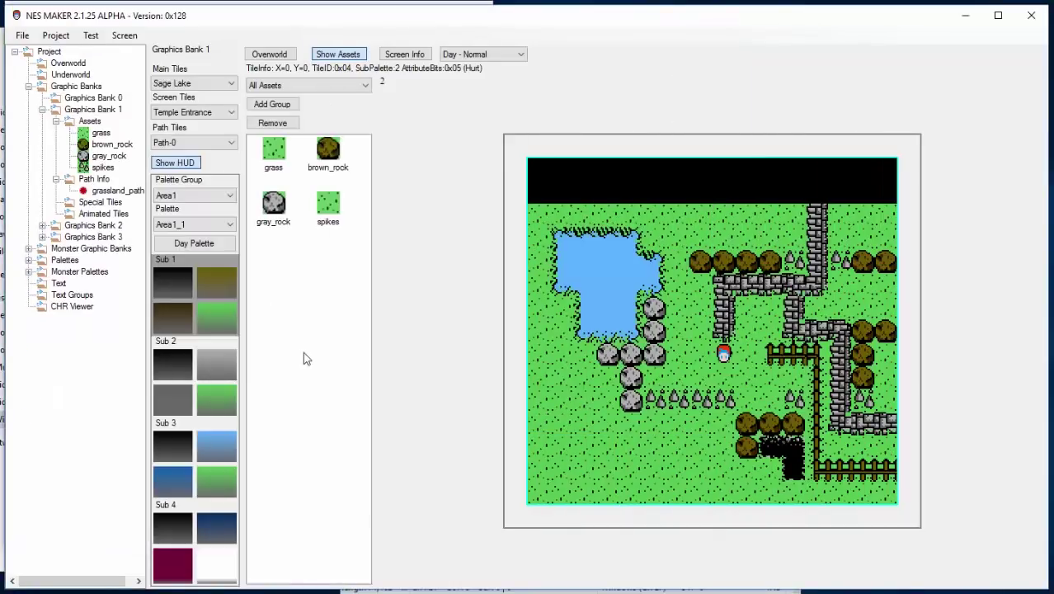
# Launch FCEUX and load game.nes from 111217_NESmakerTutorial\GameEngineData
pyautogui.moveTo(272, 592)
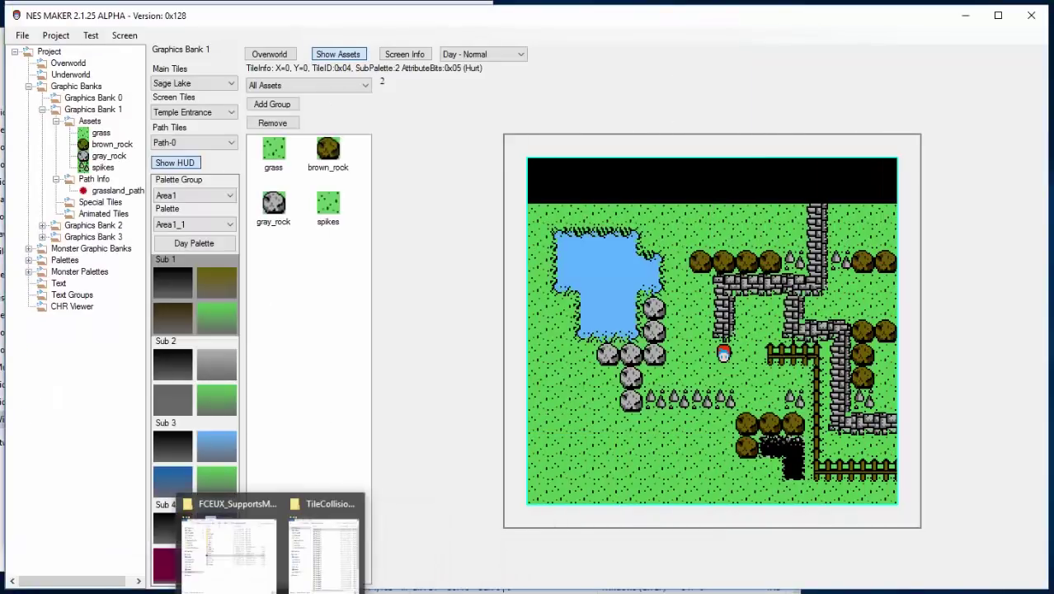
pyautogui.click(229, 540)
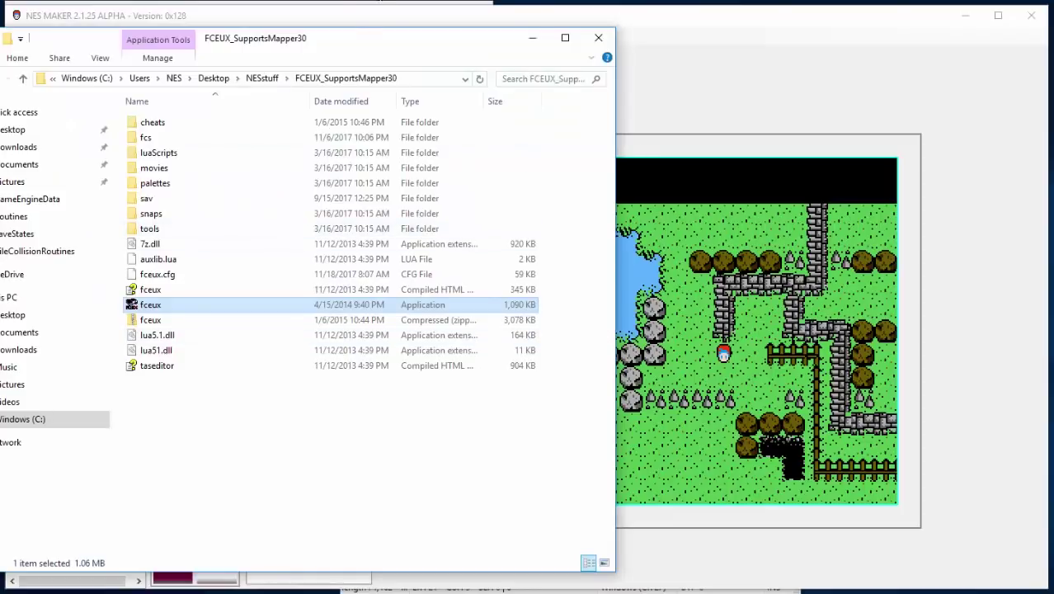
pyautogui.doubleClick(239, 292)
pyautogui.click(121, 42)
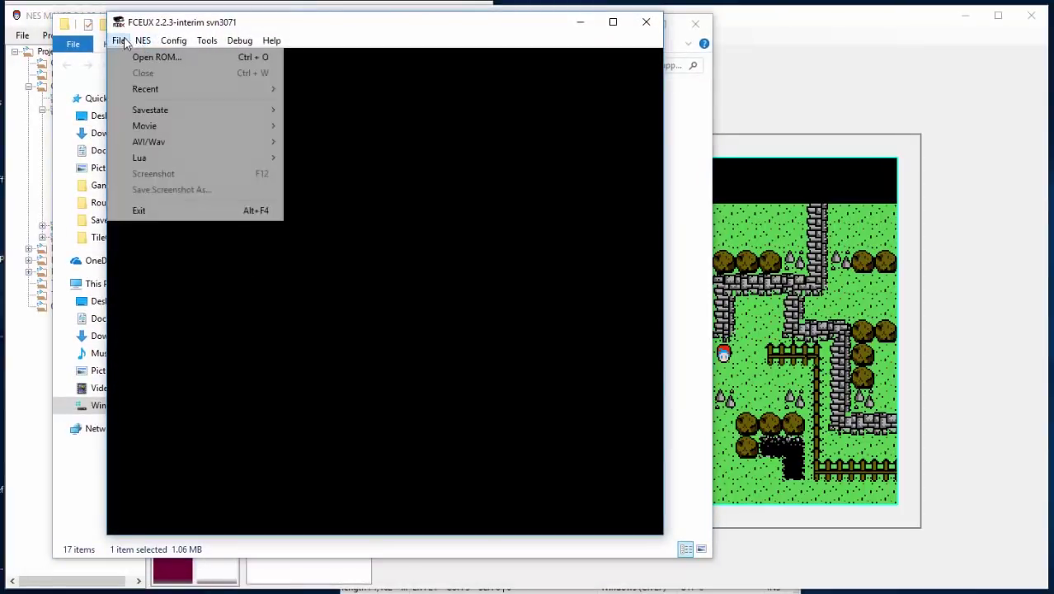
pyautogui.click(129, 60)
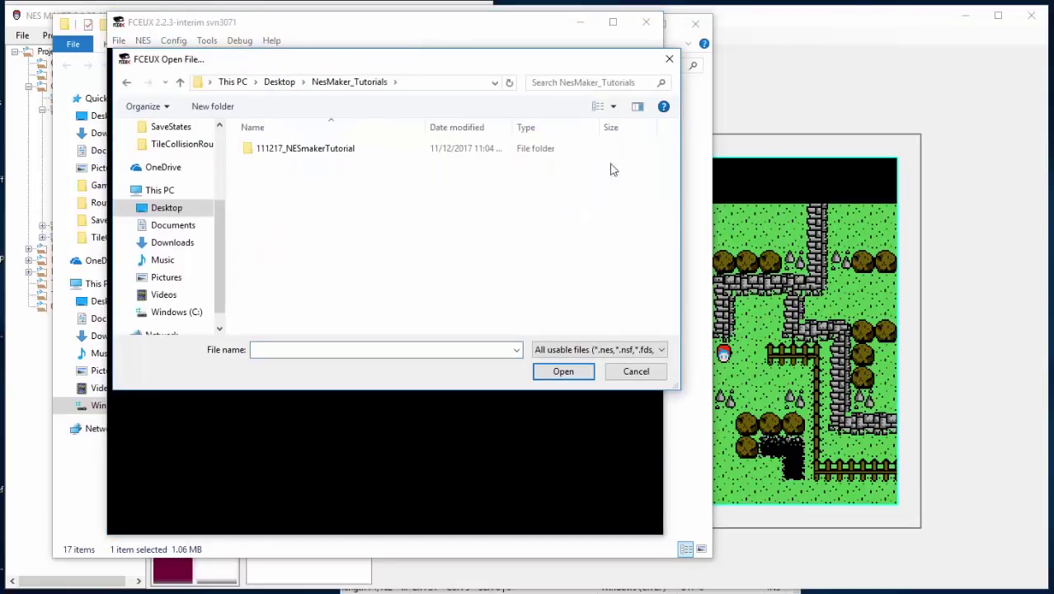
pyautogui.doubleClick(351, 150)
pyautogui.doubleClick(297, 164)
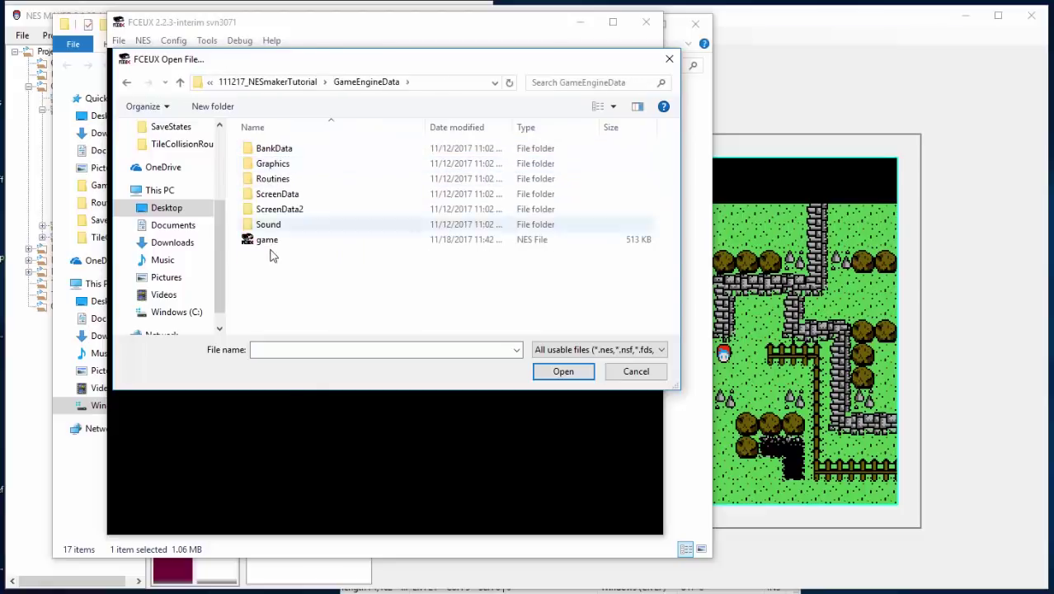
pyautogui.doubleClick(268, 243)
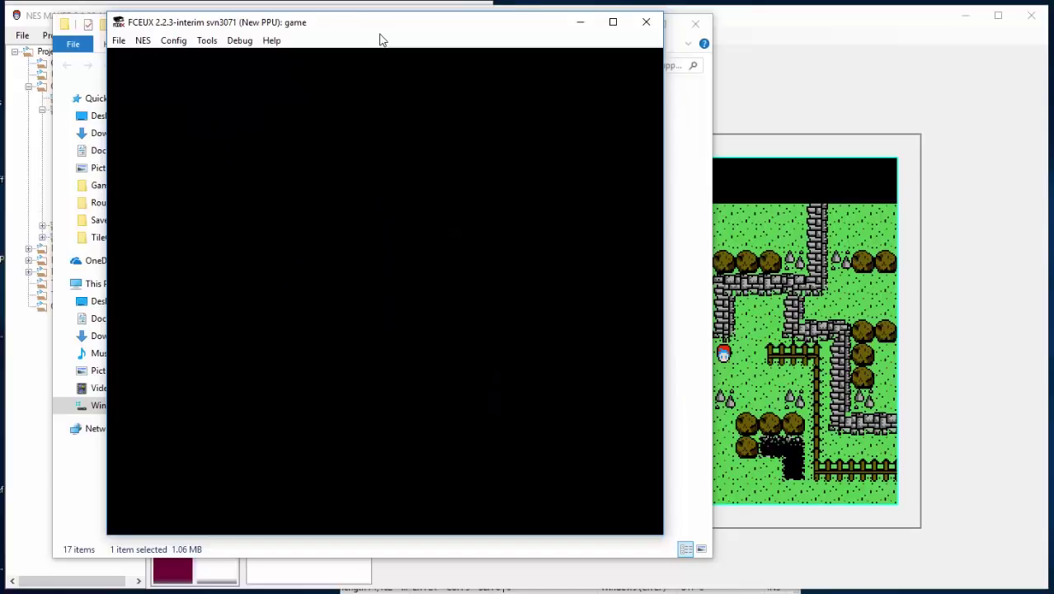
# Start the game and walk the hero into the pond's shallow water and back out
pyautogui.press('Return')
pyautogui.press('Up')
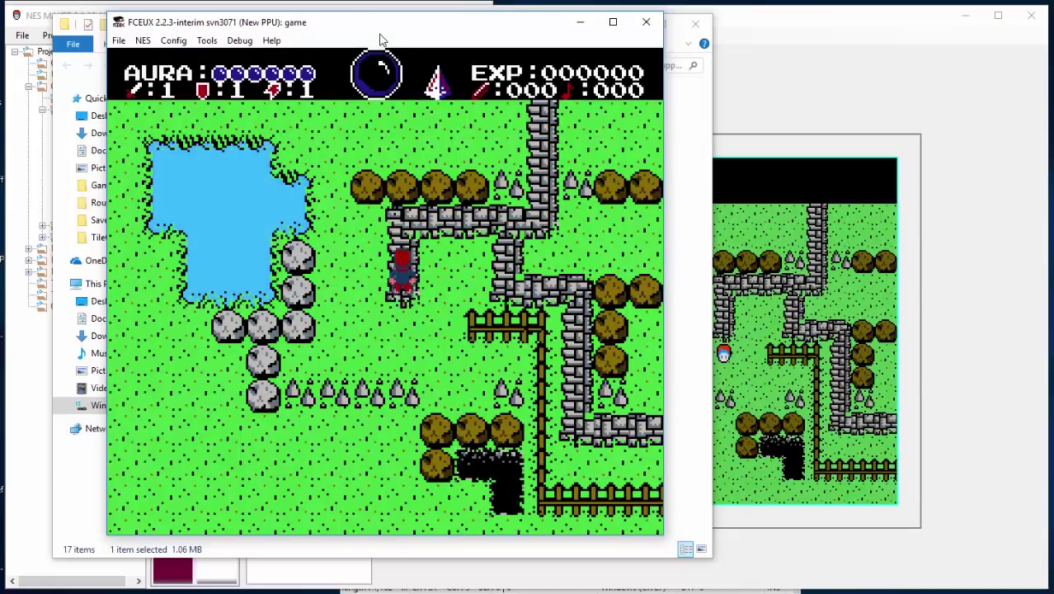
pyautogui.press('Left')
pyautogui.press('Up')
pyautogui.press('Left')
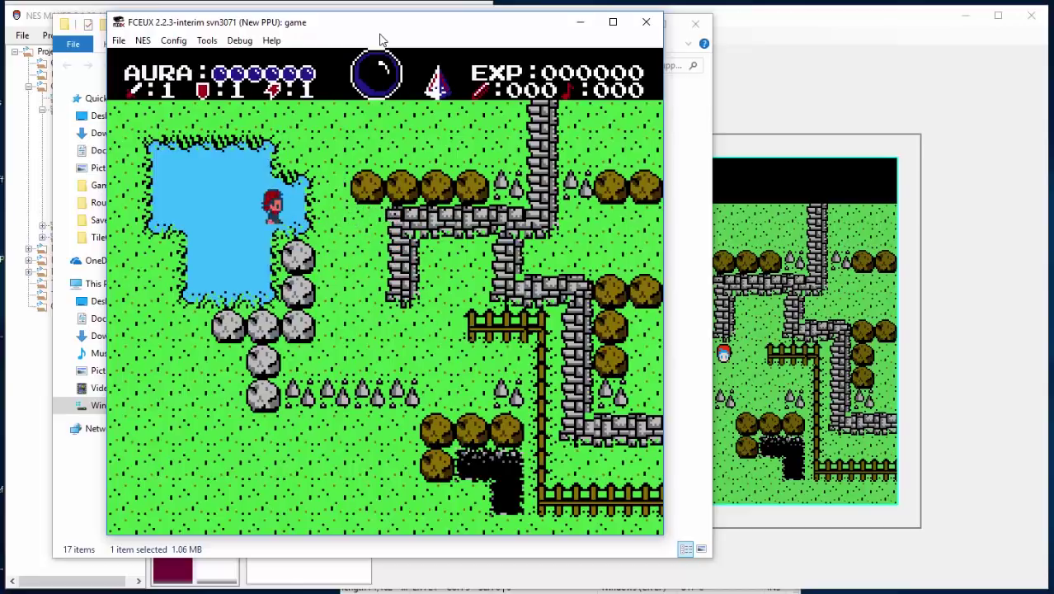
pyautogui.press('Right')
# Walk the hero across the grass and along the stone wall, then close FCEUX
pyautogui.press('Down')
pyautogui.press('Down')
pyautogui.press('Right')
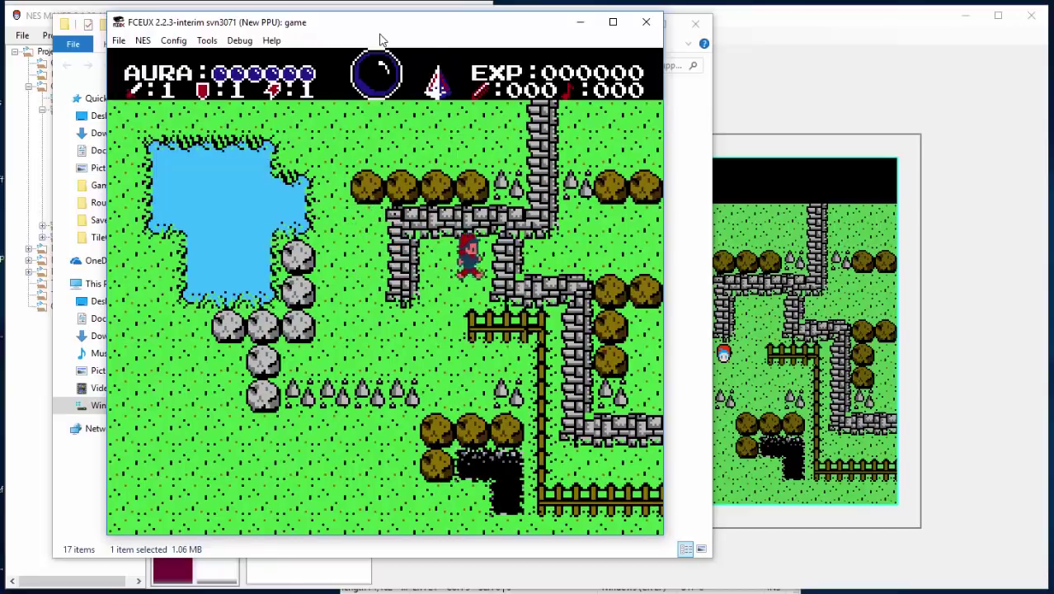
pyautogui.press('Up')
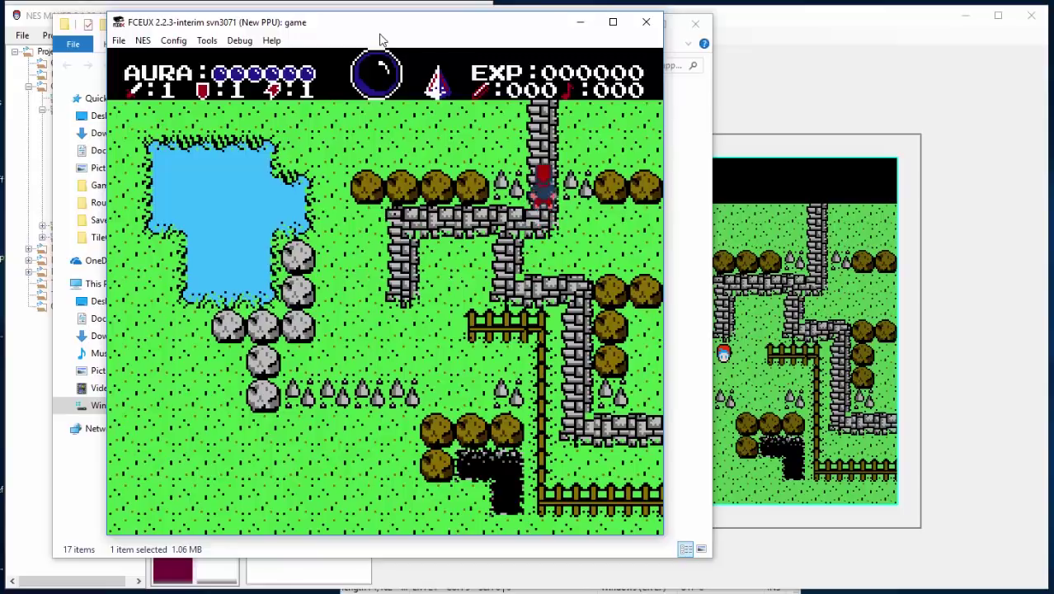
pyautogui.press('Down')
pyautogui.press('Left')
pyautogui.hotkey('alt', 'F4')
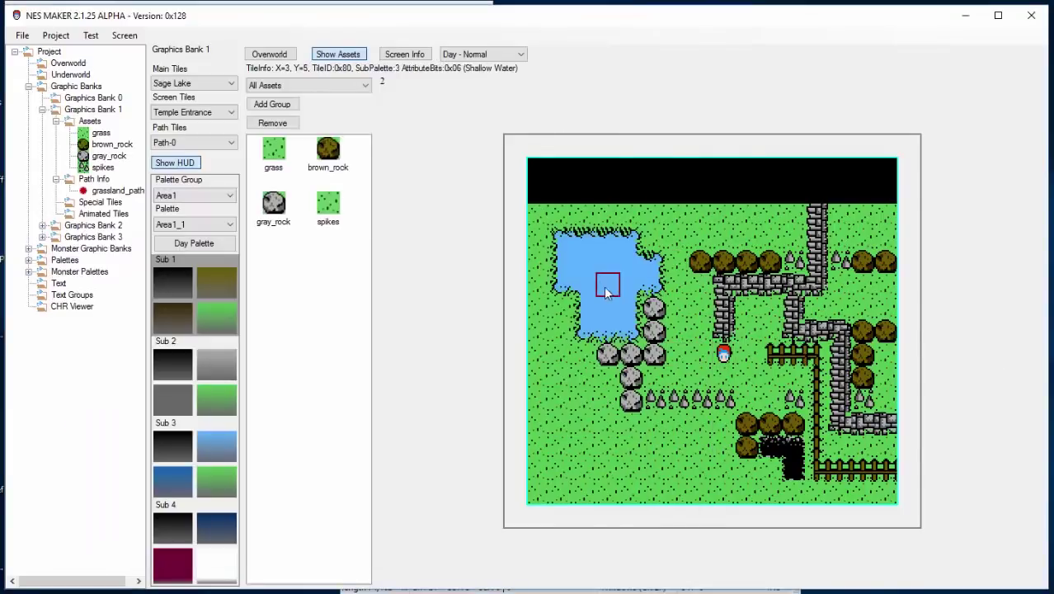
pyautogui.click(89, 121)
pyautogui.click(229, 94)
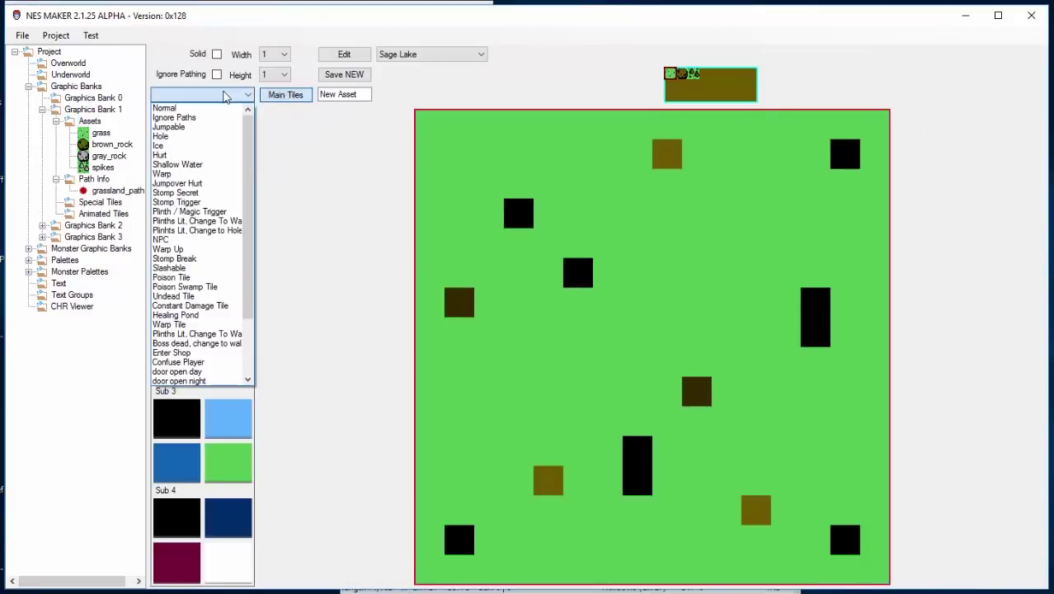
pyautogui.click(234, 95)
pyautogui.click(47, 64)
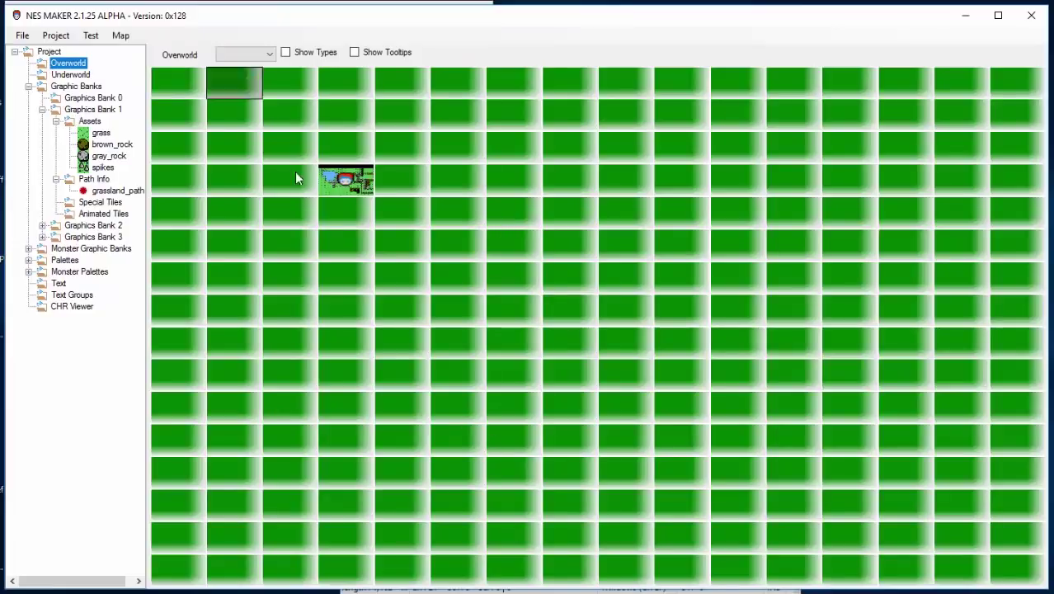
pyautogui.doubleClick(342, 178)
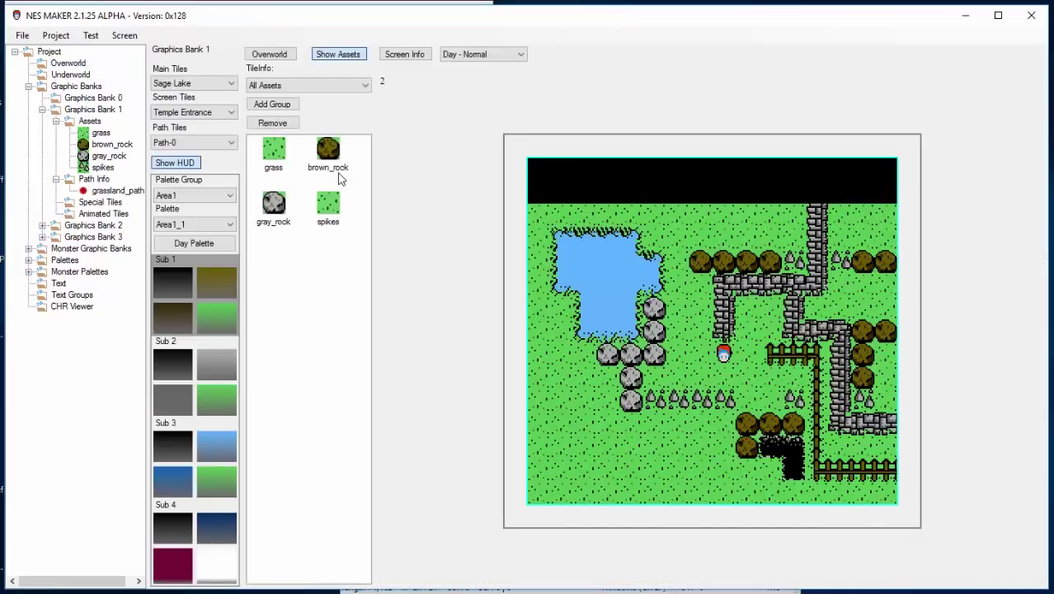